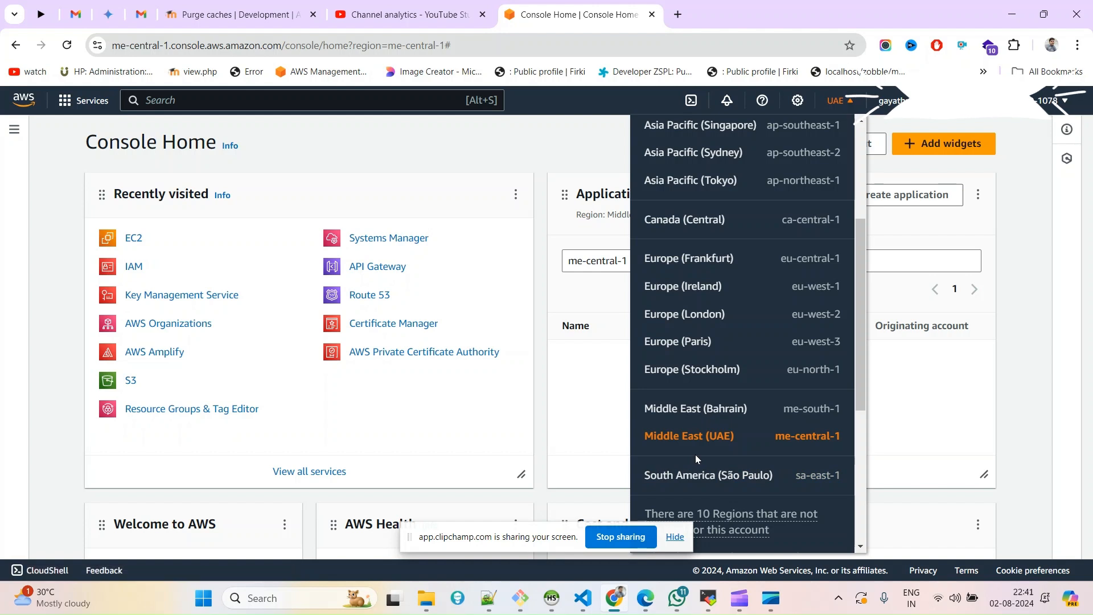
Open the EC2 service from the full list of services and show its running instances
click(455, 164)
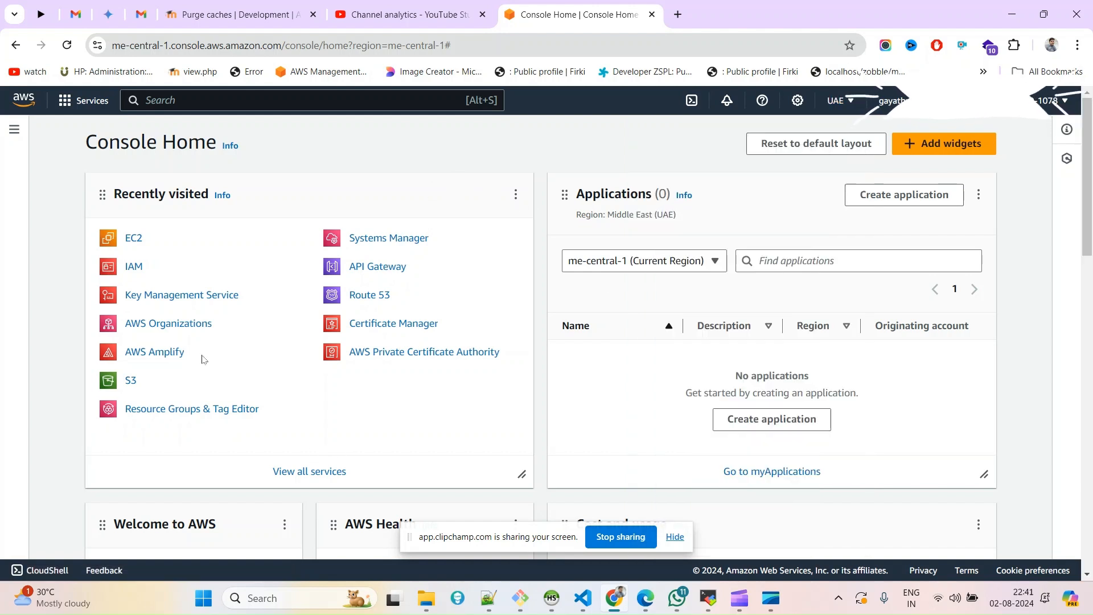
click(286, 473)
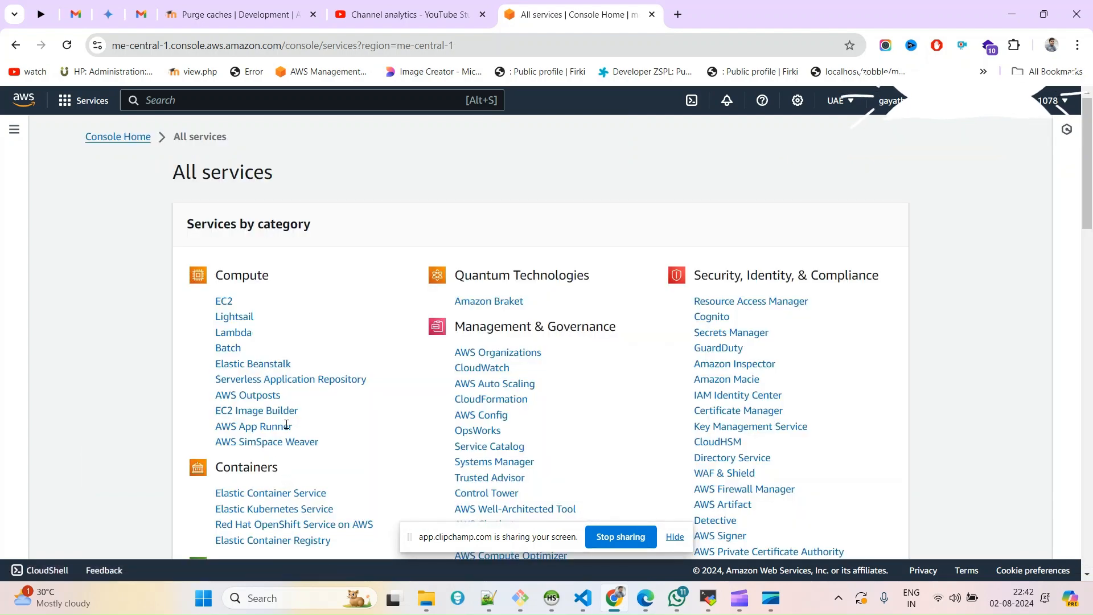
click(228, 305)
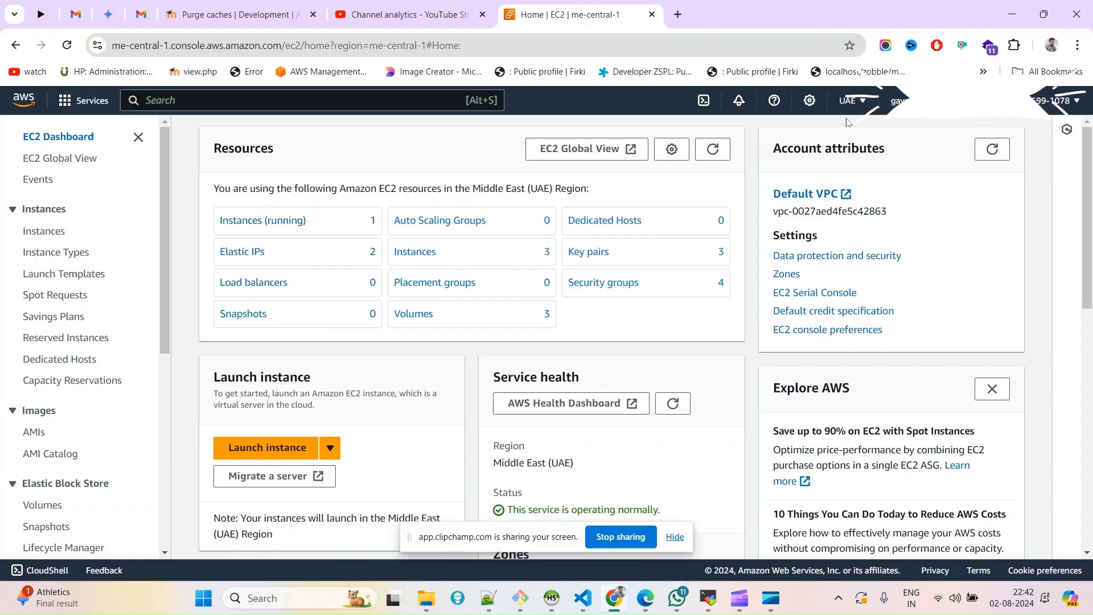
click(280, 222)
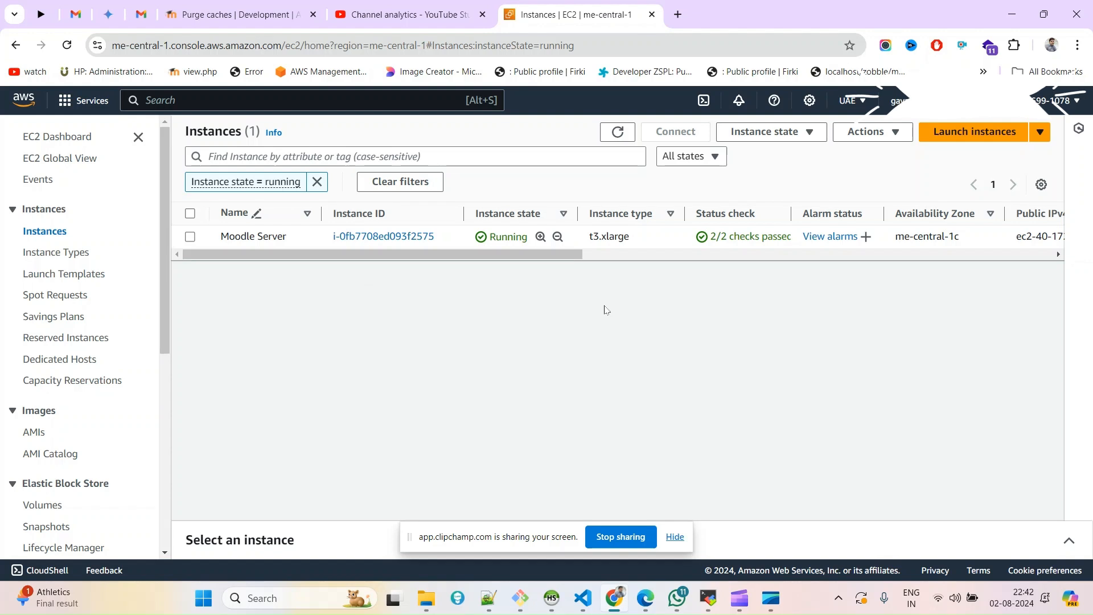
Copy the instance type of the Moodle Server instance
double_click(592, 236)
key(ctrl+c)
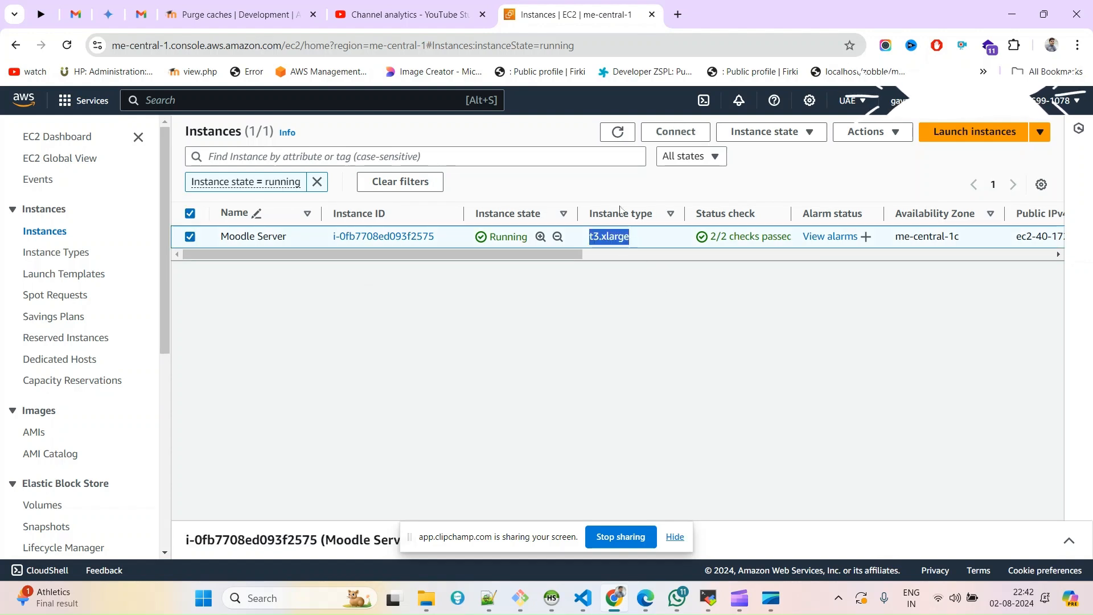
right_click(620, 236)
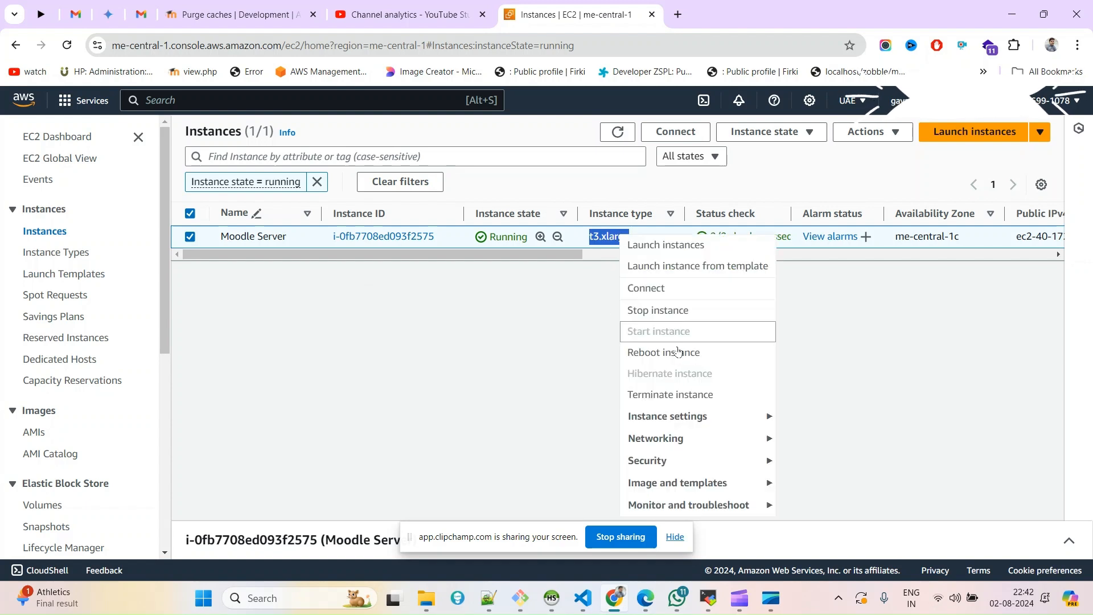
key(Escape)
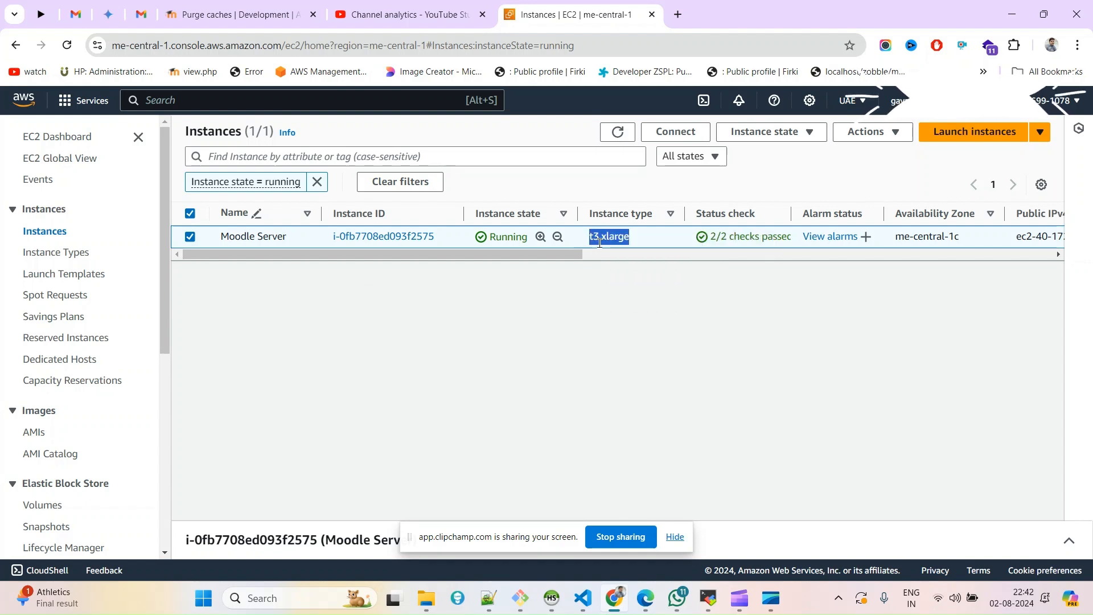
Search the web for "t3.xlarge pricing aws" in a new browser tab
click(677, 14)
key(ctrl+v)
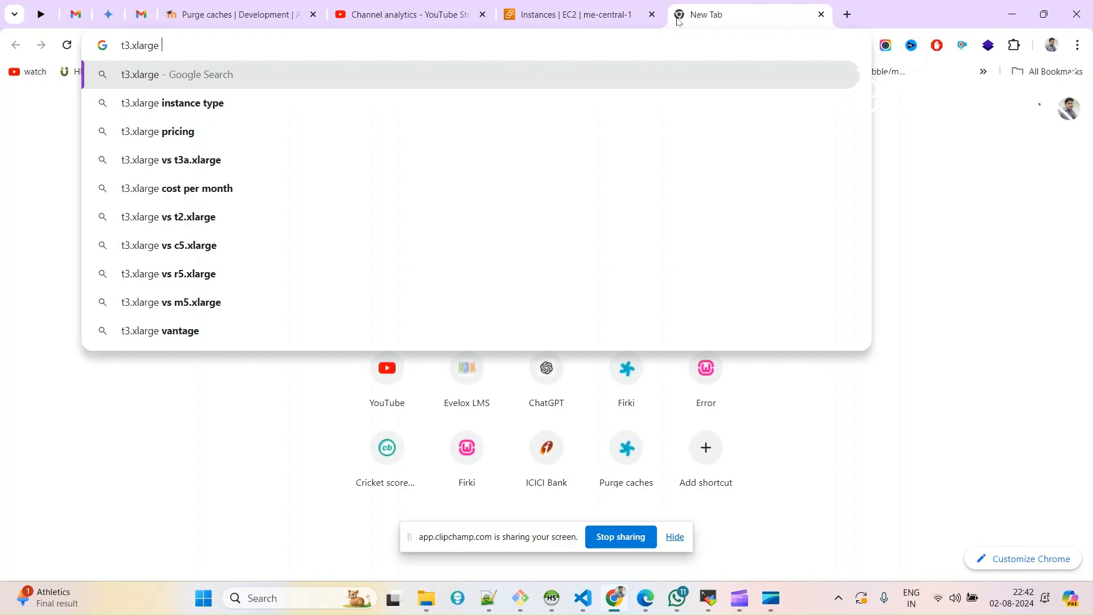
key(Down)
key(Down)
text(aws)
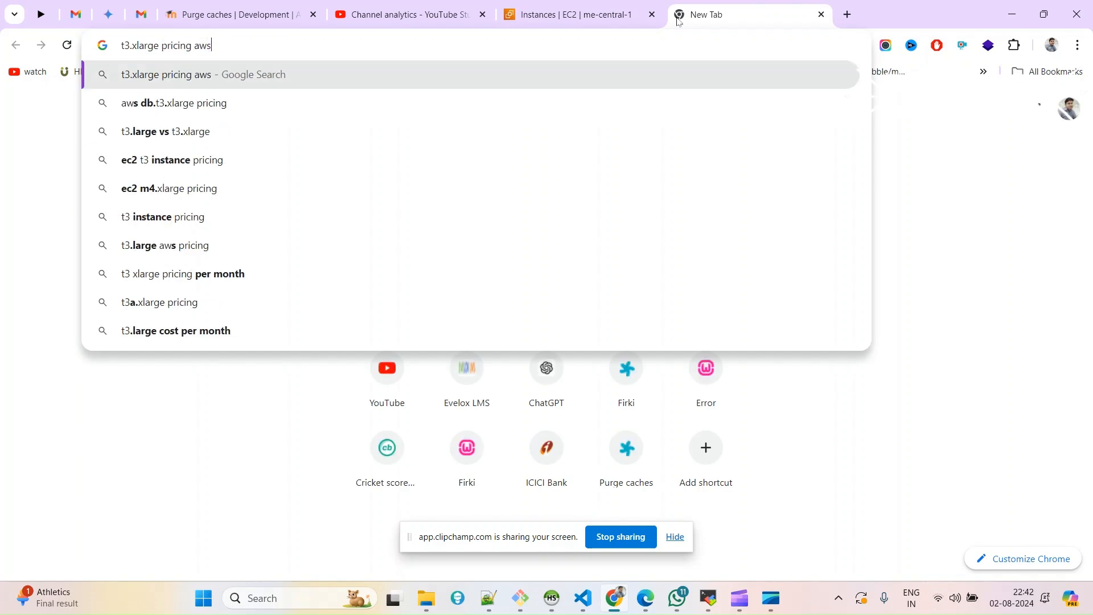
key(Return)
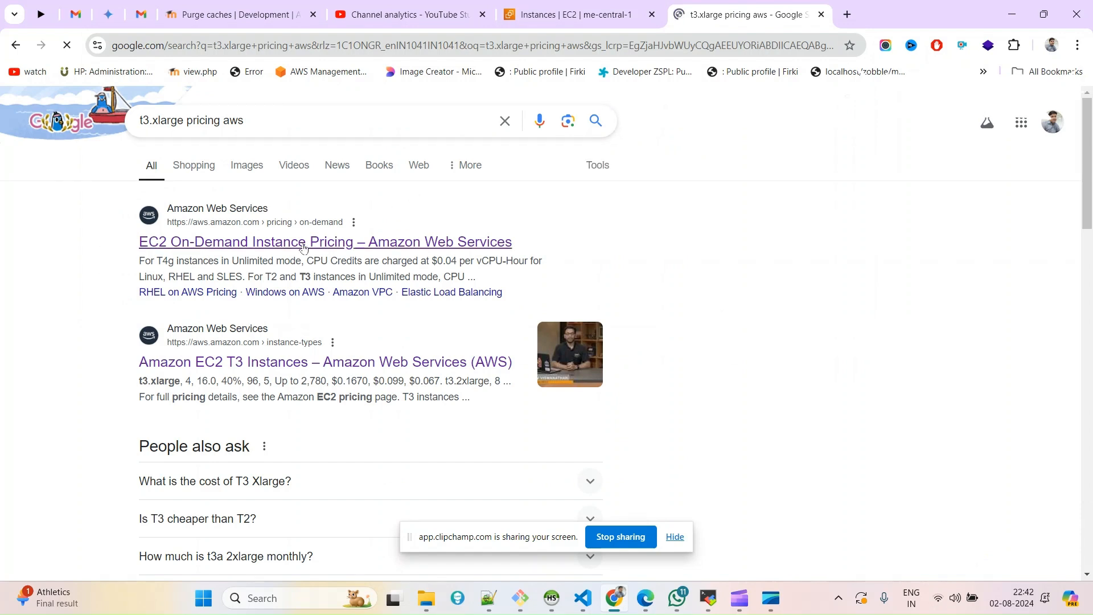
Look through the EC2 On-Demand Instance Pricing page from the search results, then return to the results
click(304, 248)
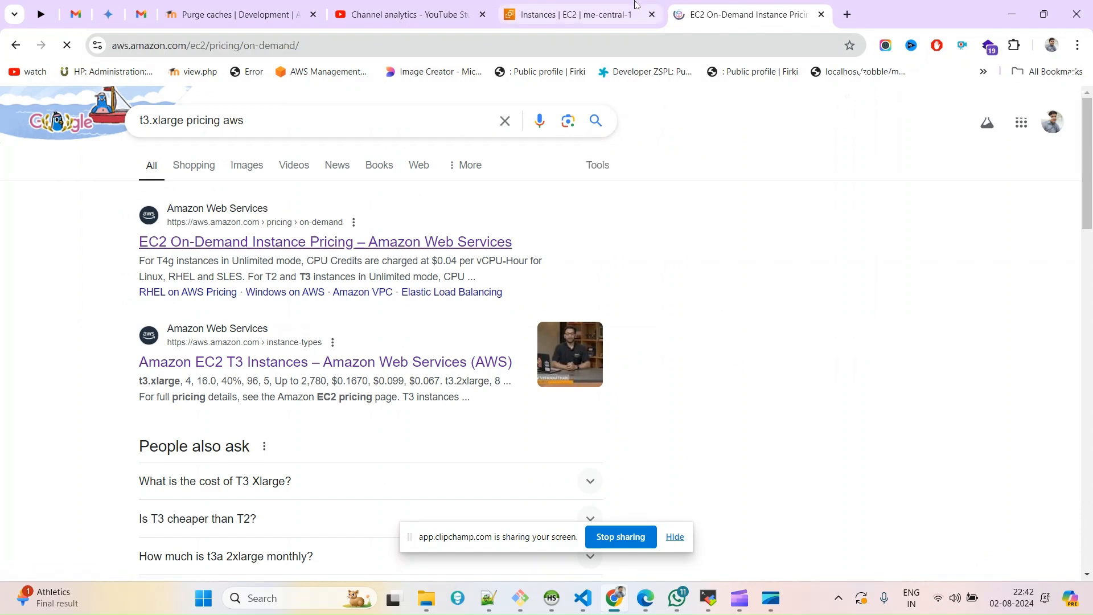
scroll(581, 325, down, 10)
scroll(581, 326, down, 20)
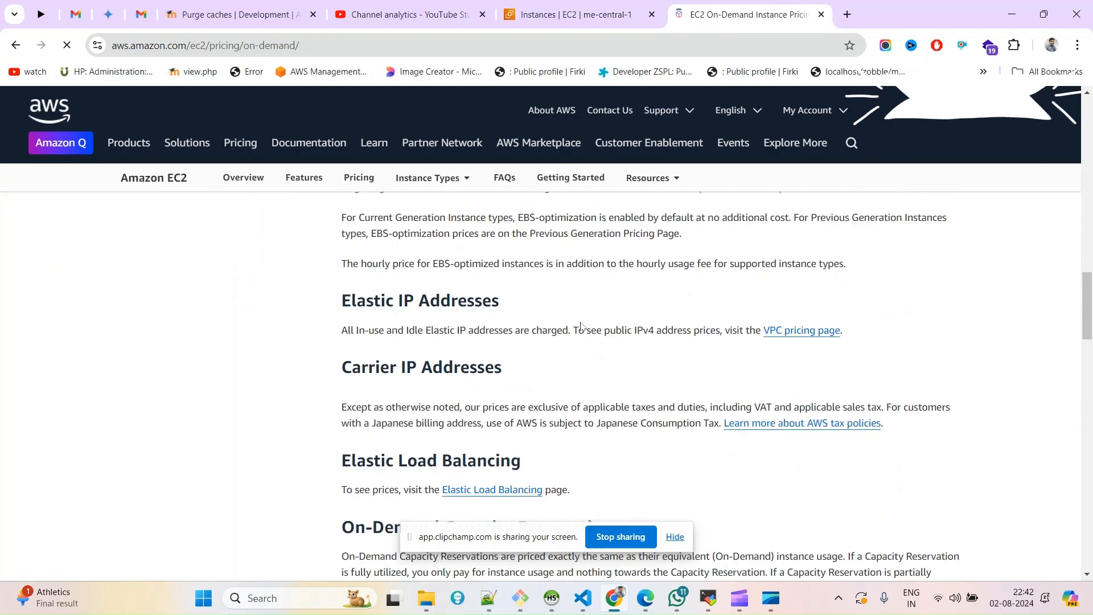
scroll(581, 327, down, 7)
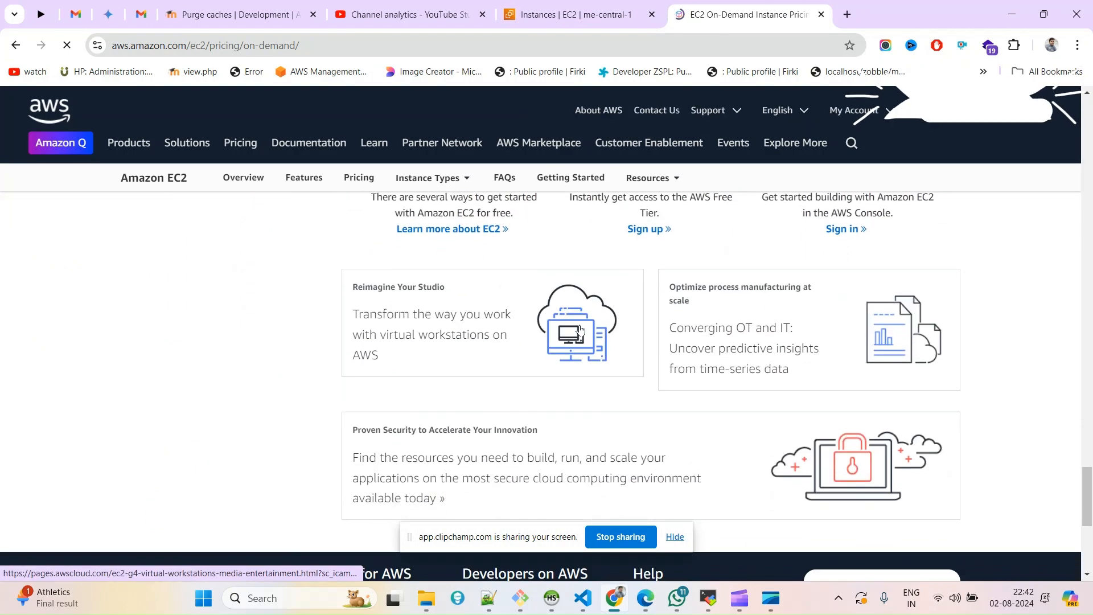
scroll(580, 327, up, 8)
click(16, 45)
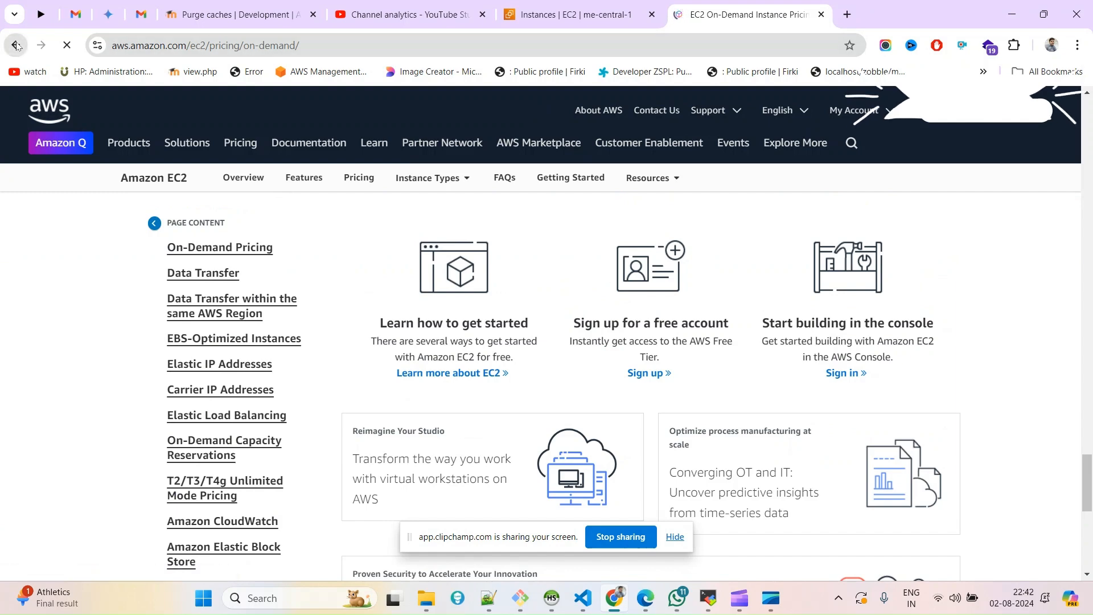
Open the Amazon EC2 T3 Instances result and find the T3 table under Product Details
click(343, 364)
scroll(342, 374, down, 5)
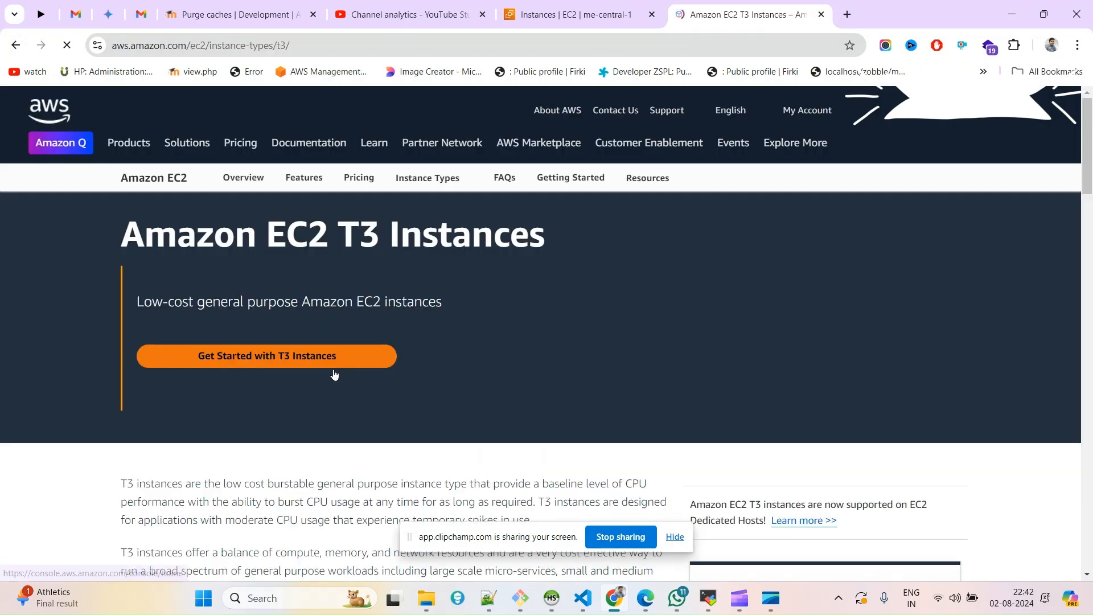
scroll(450, 420, down, 14)
scroll(453, 414, down, 10)
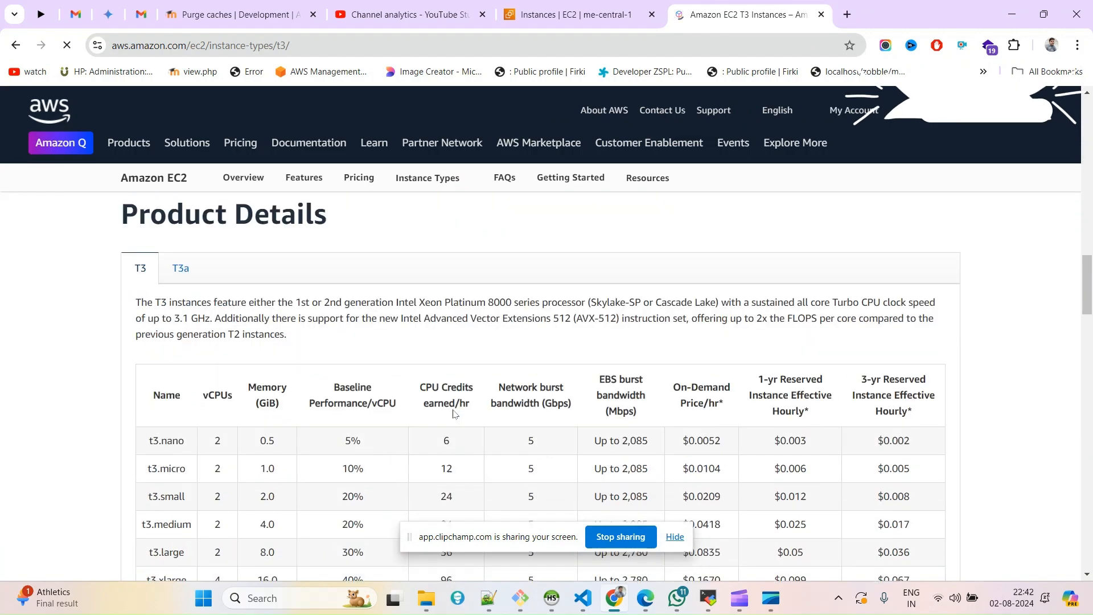
scroll(171, 393, up, 1)
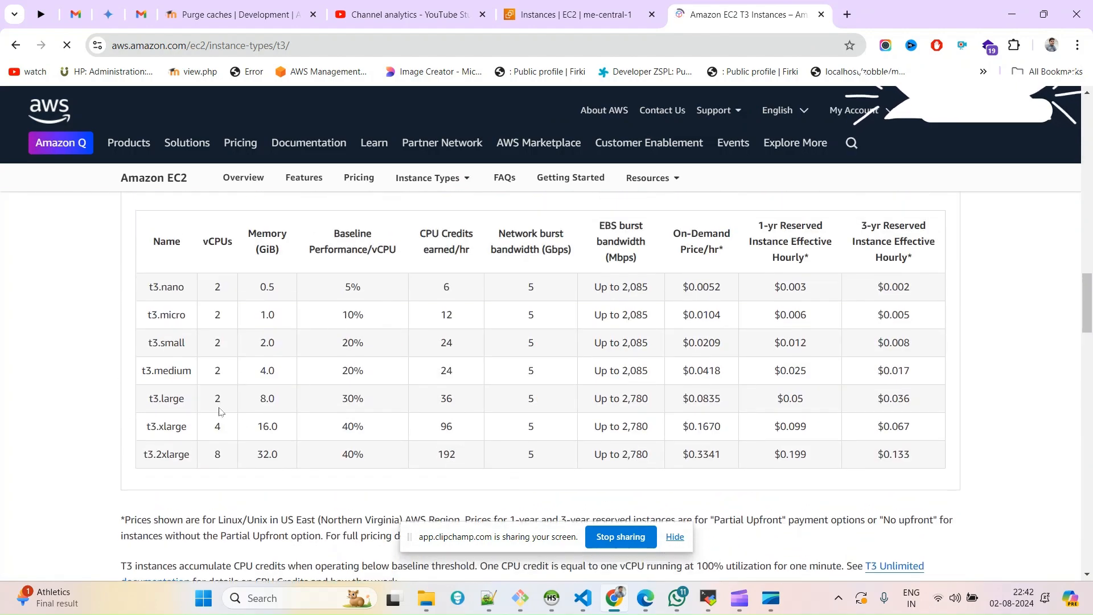
Recheck the Moodle Server's instance type in the EC2 console and find t3.xlarge on the T3 instances page
click(561, 12)
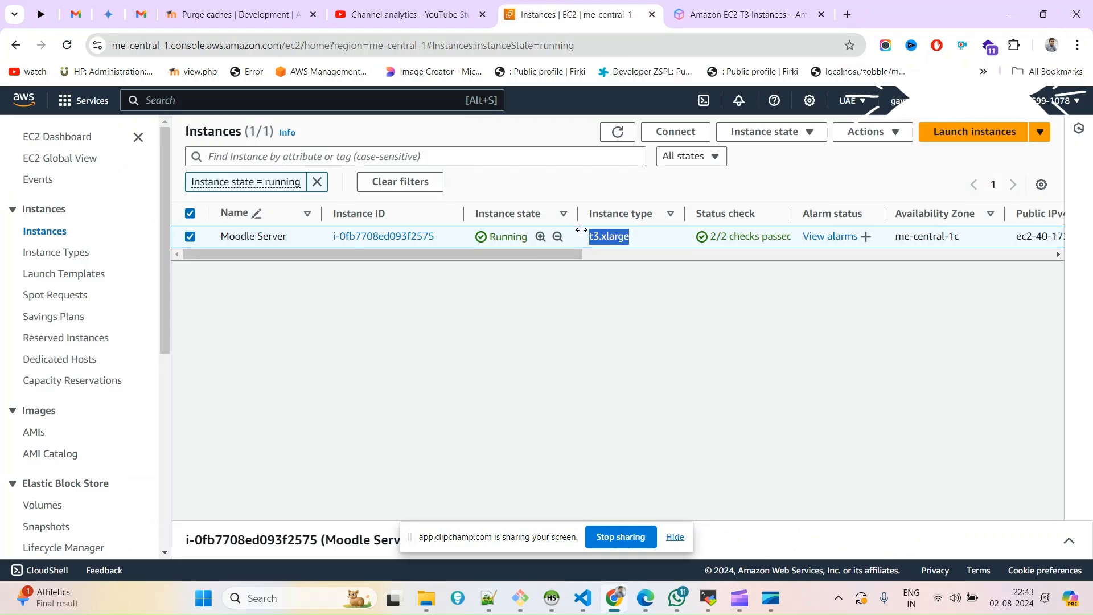
click(732, 16)
key(ctrl+f)
key(ctrl+v)
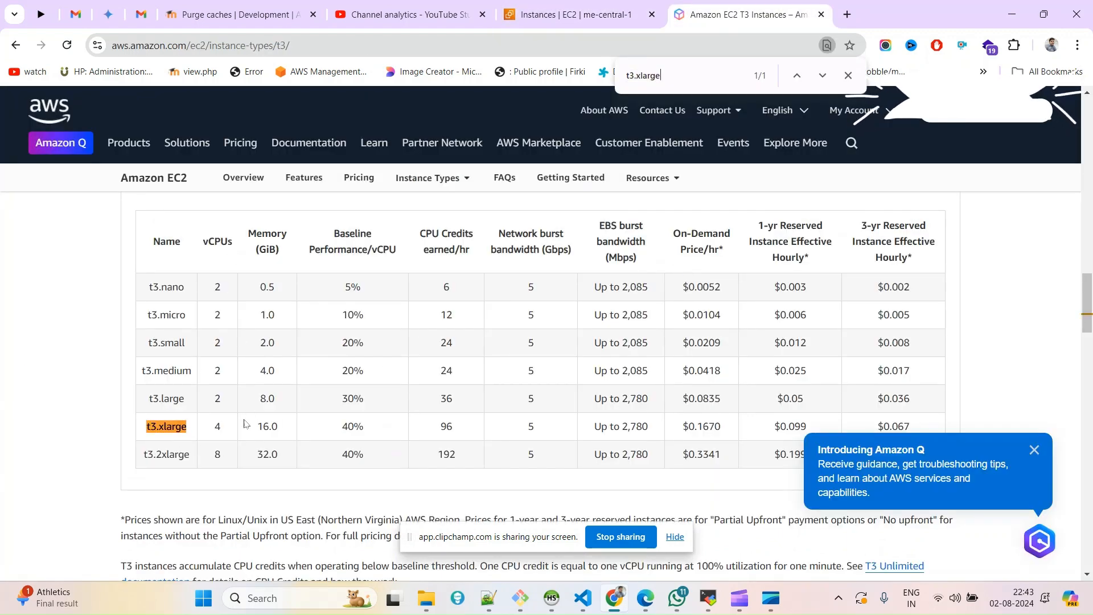
Examine the t3.xlarge row's vCPUs, memory, CPU credits, bandwidth, reserved rate and on-demand hourly price, dismissing the Amazon Q pop-up
click(209, 430)
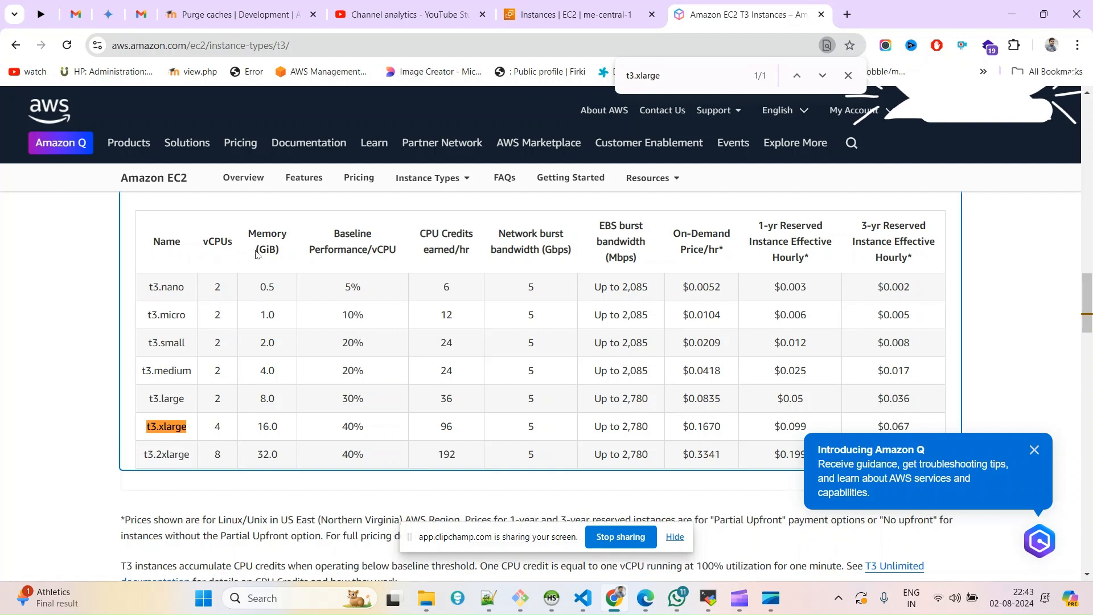
double_click(268, 426)
double_click(446, 427)
click(609, 427)
double_click(790, 430)
triple_click(701, 430)
click(1035, 450)
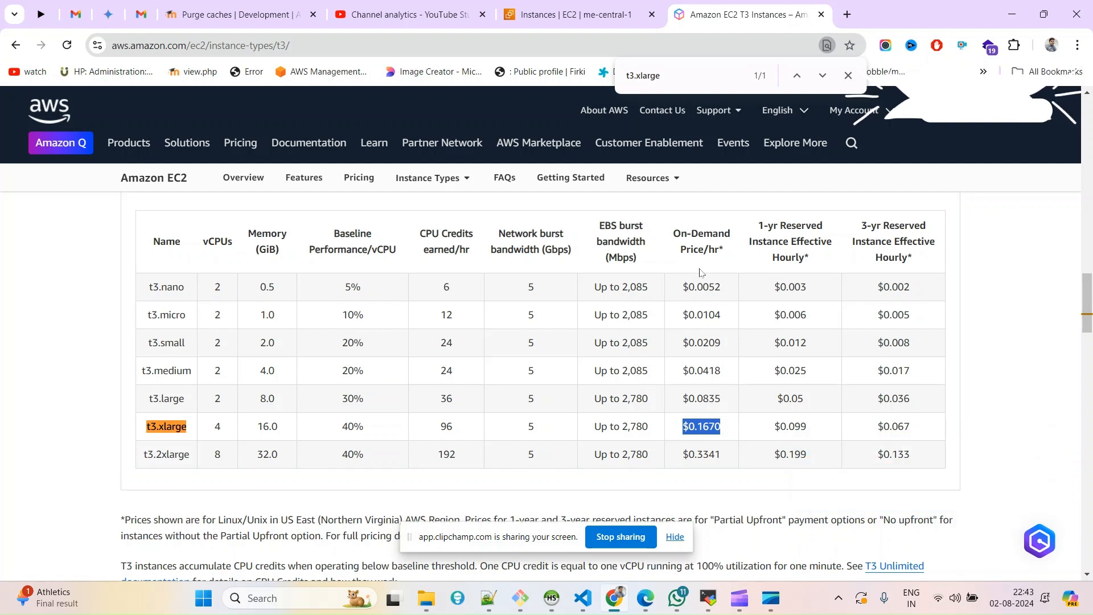
click(682, 438)
drag(686, 425, 721, 426)
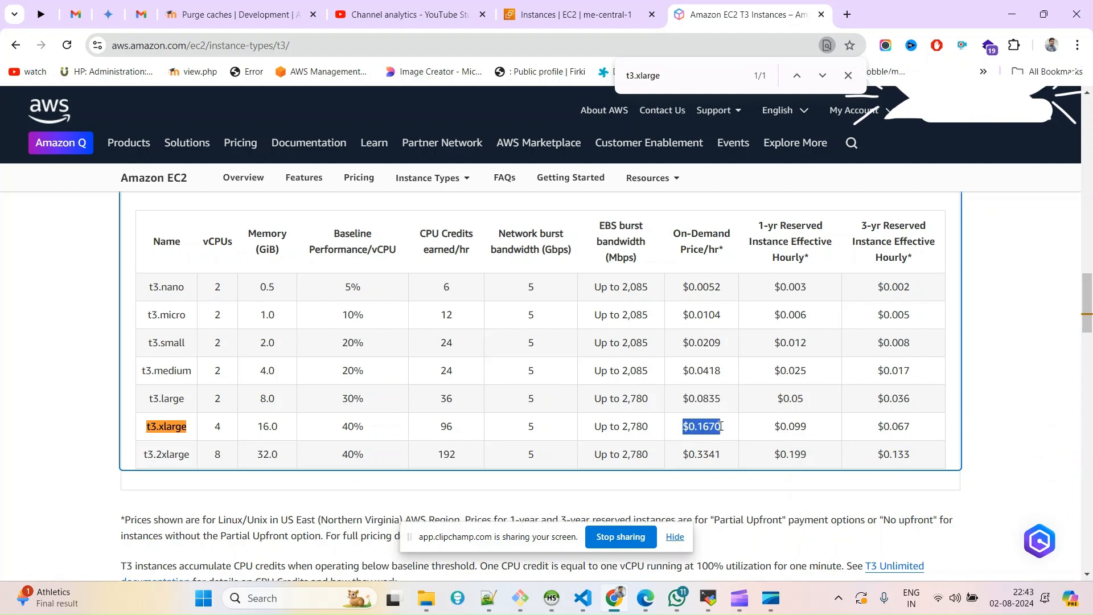
scroll(712, 382, up, 2)
scroll(660, 368, down, 2)
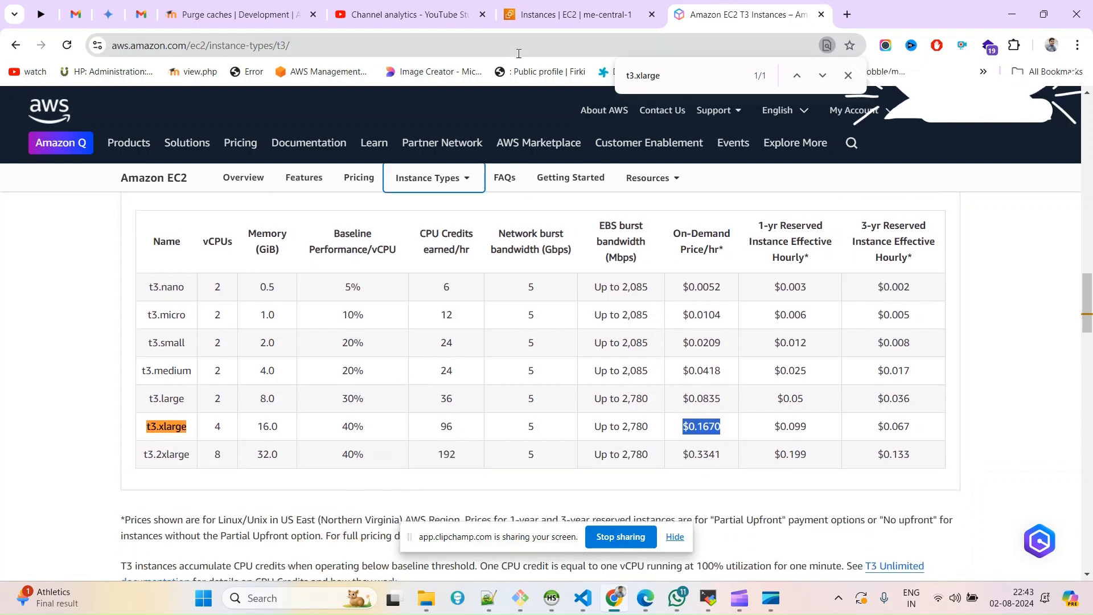
Compare the current t3.xlarge memory with the t3.medium specifications and on-demand price, and review the t3.micro and t3.large alternatives
click(550, 15)
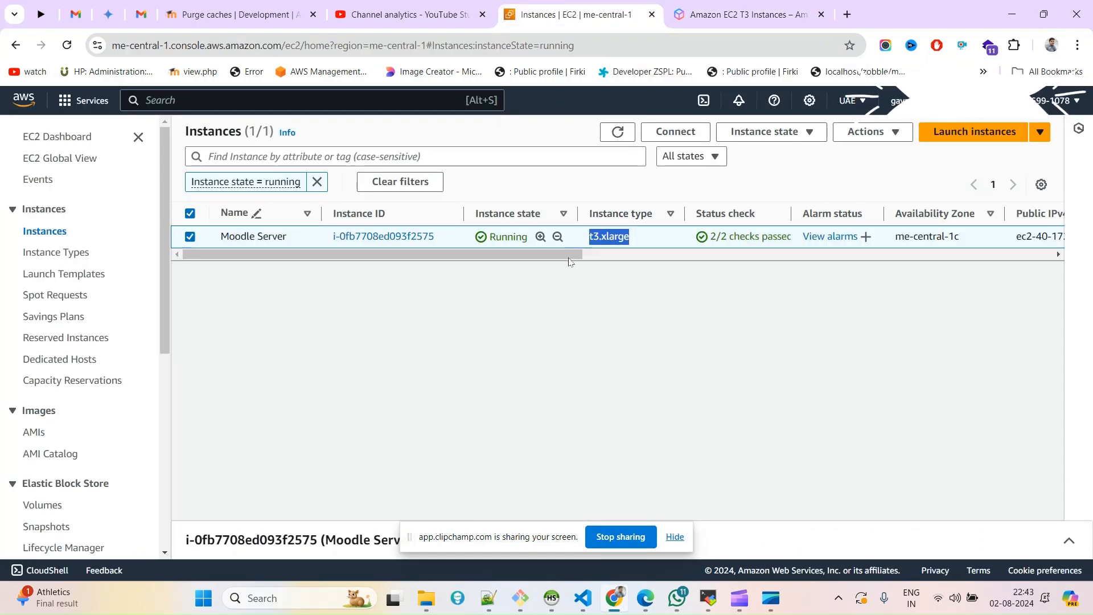
click(755, 9)
double_click(266, 428)
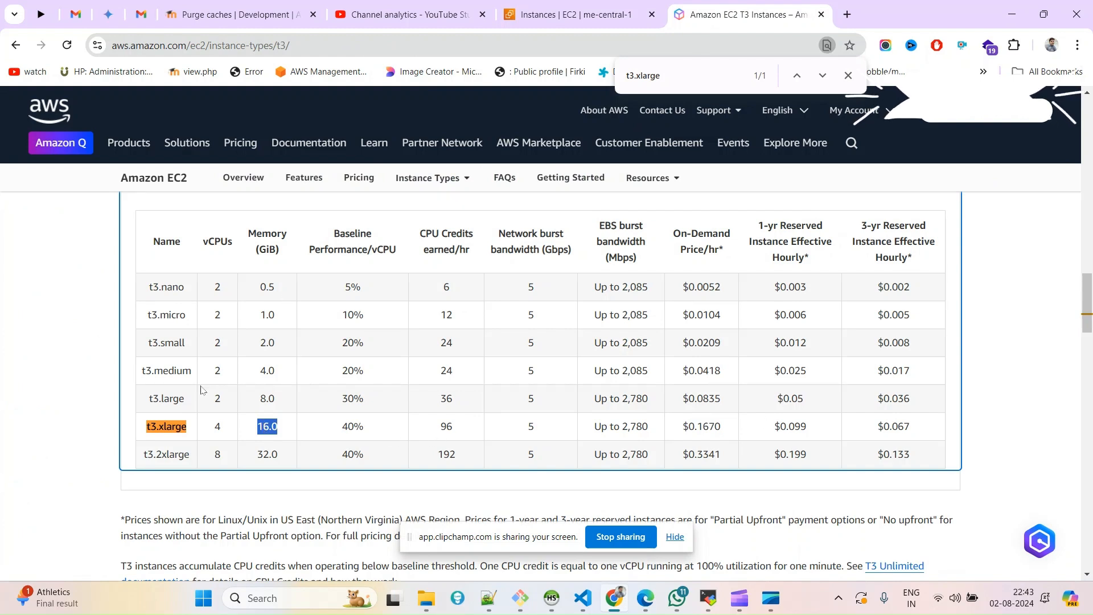
double_click(156, 368)
double_click(255, 373)
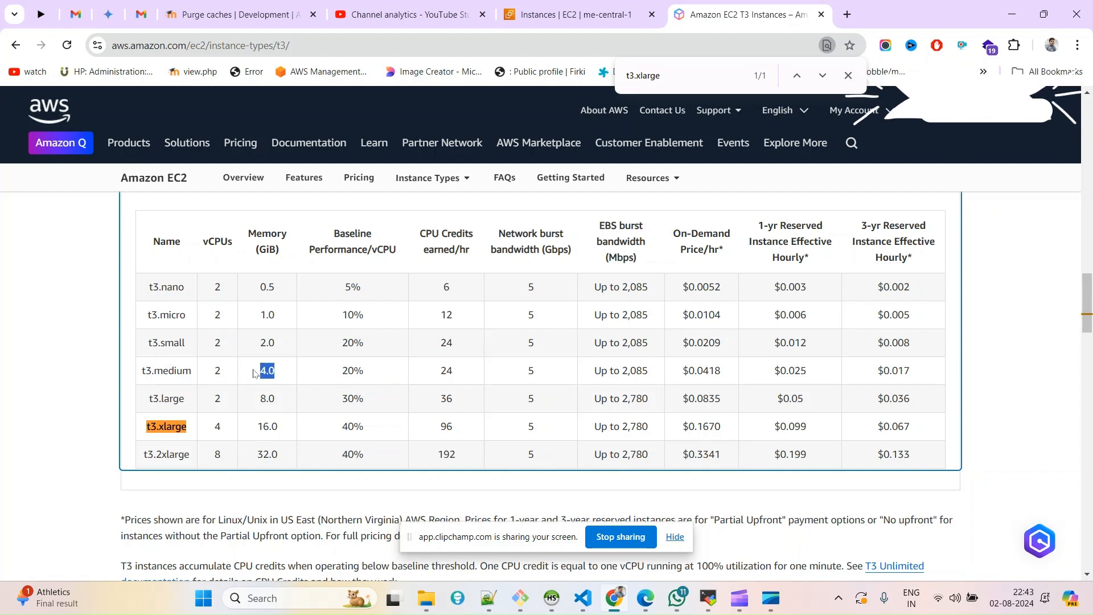
drag(255, 373, 528, 374)
double_click(706, 369)
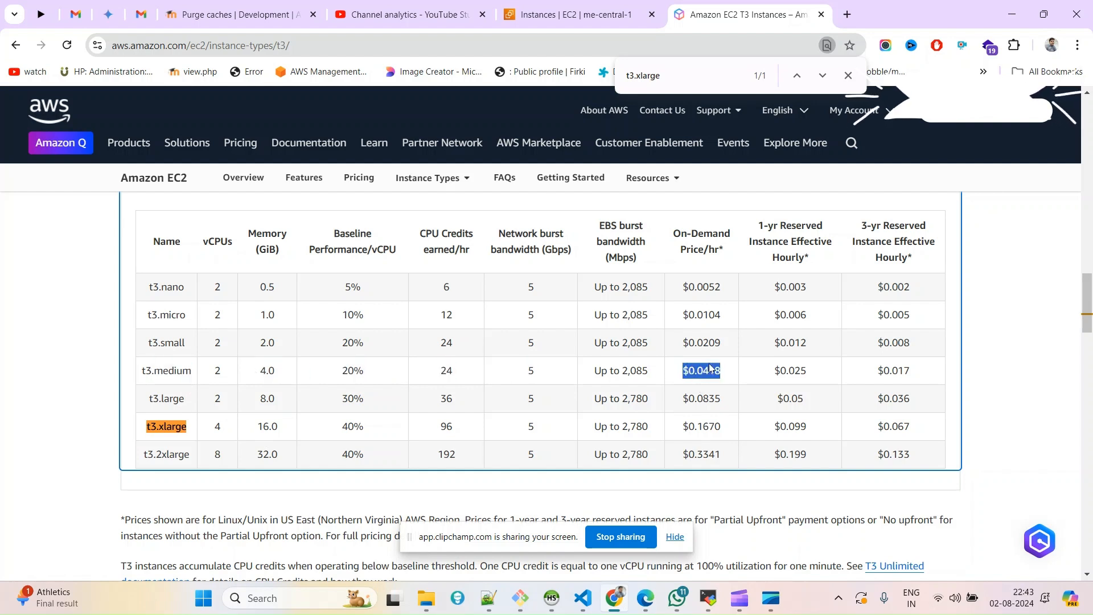
drag(142, 371, 776, 378)
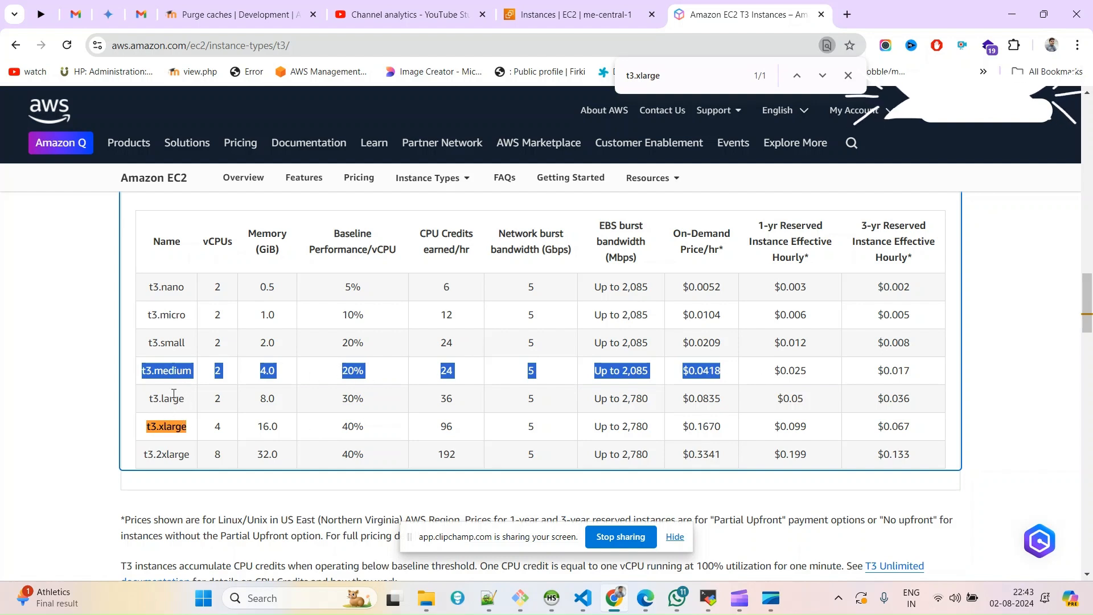
double_click(164, 321)
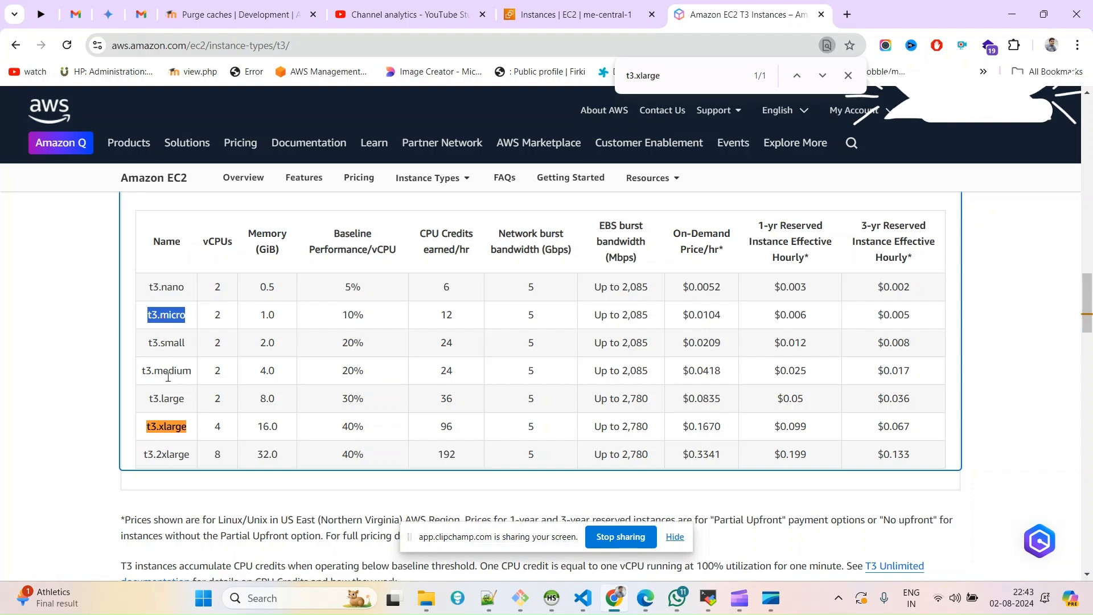
double_click(167, 398)
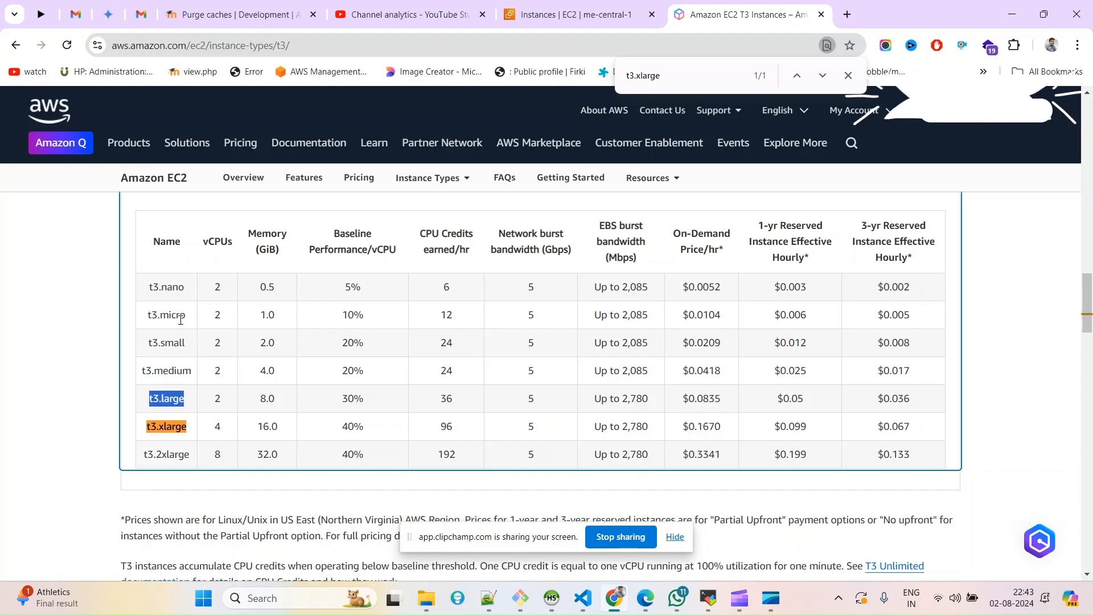
Stop the Moodle Server instance from the EC2 console and refresh the instance list
click(576, 14)
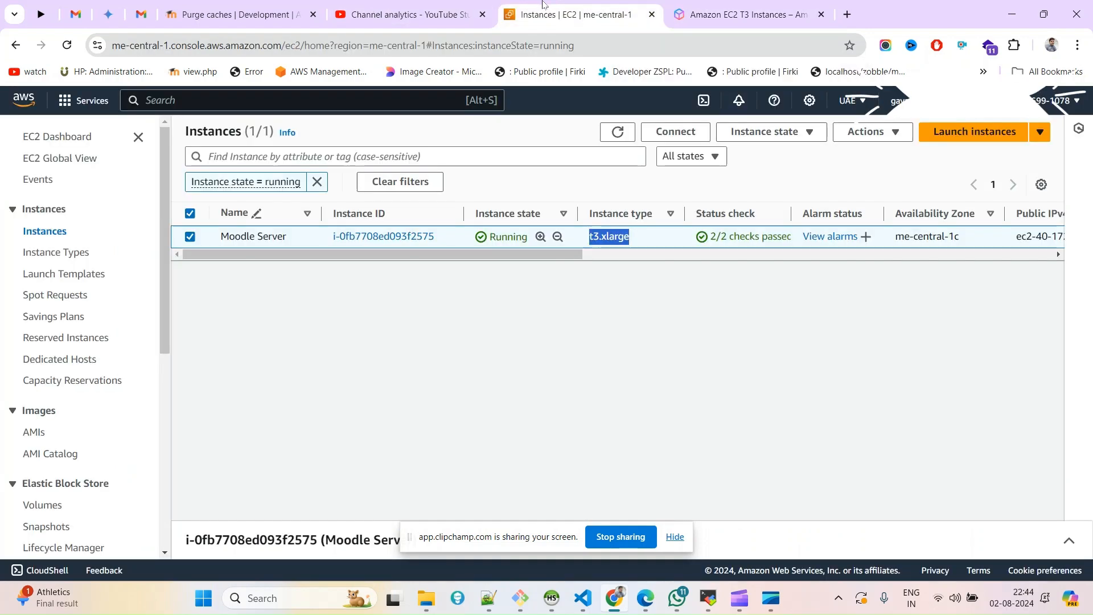
click(612, 292)
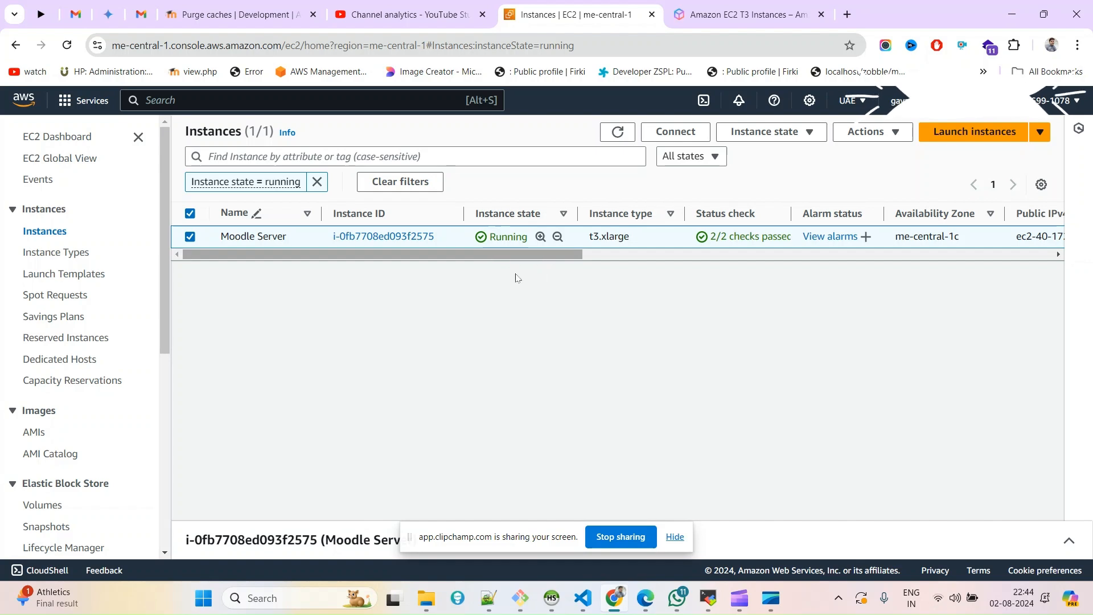
click(796, 138)
click(770, 161)
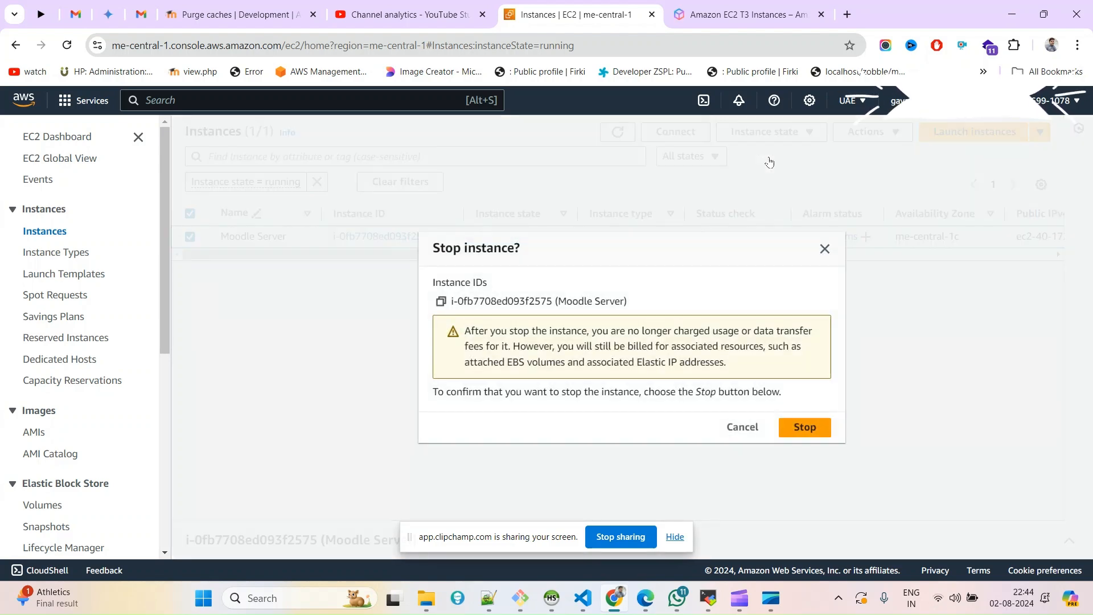
click(811, 442)
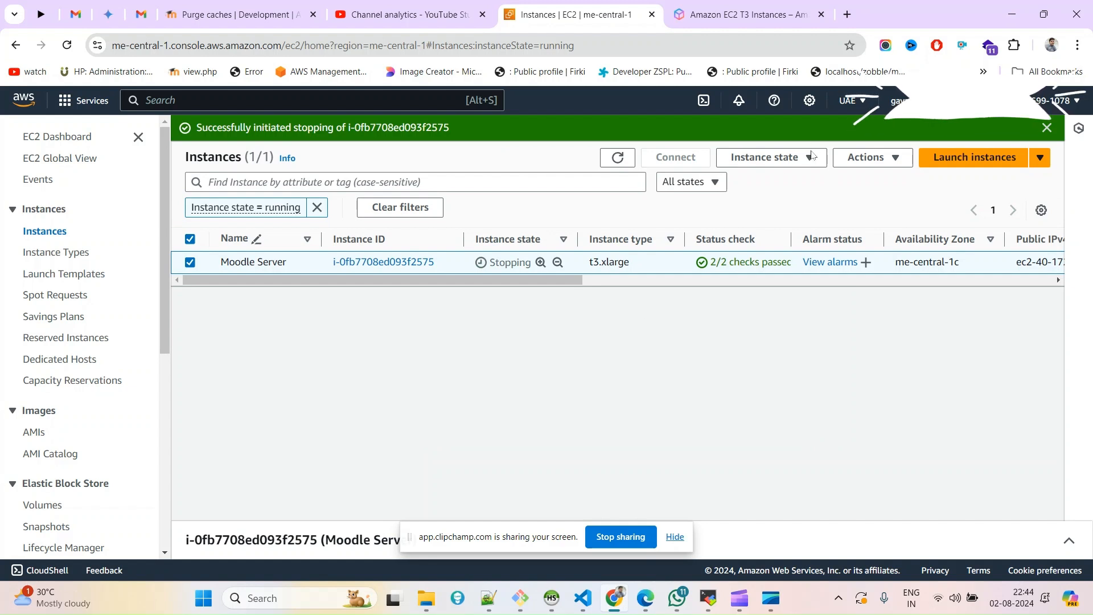
click(620, 162)
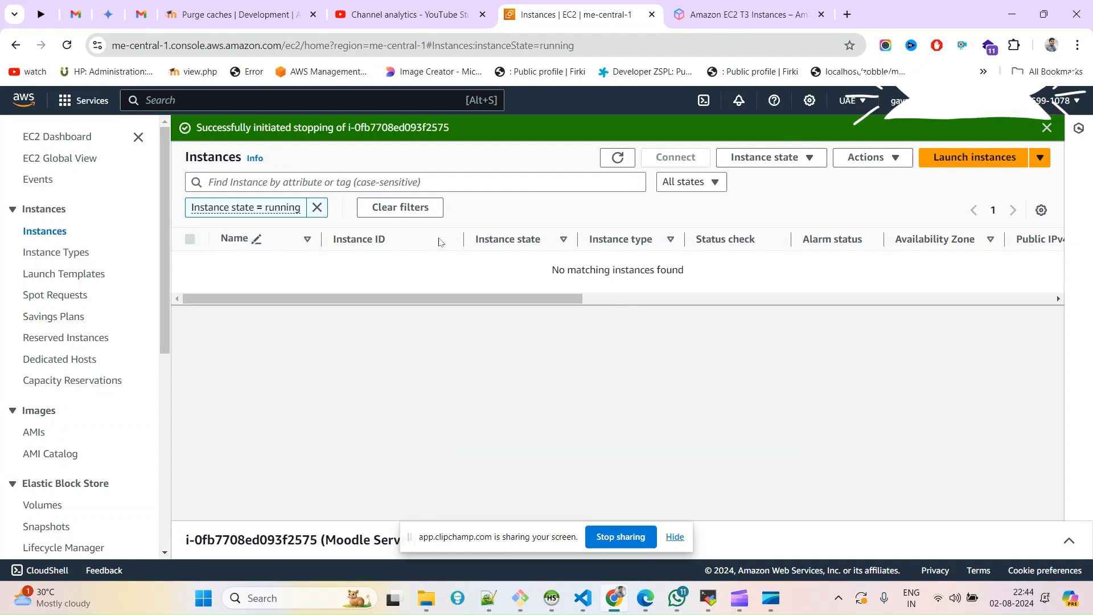
Remove the running-state filter from the instance list, refresh it, and check the Moodle Server's type and state
click(317, 208)
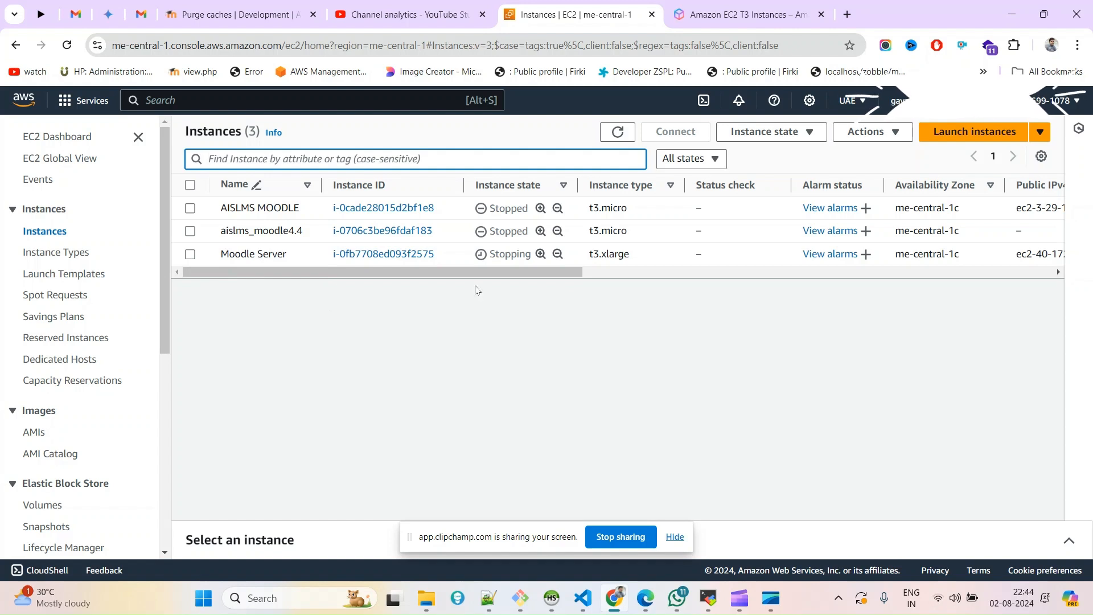
double_click(595, 256)
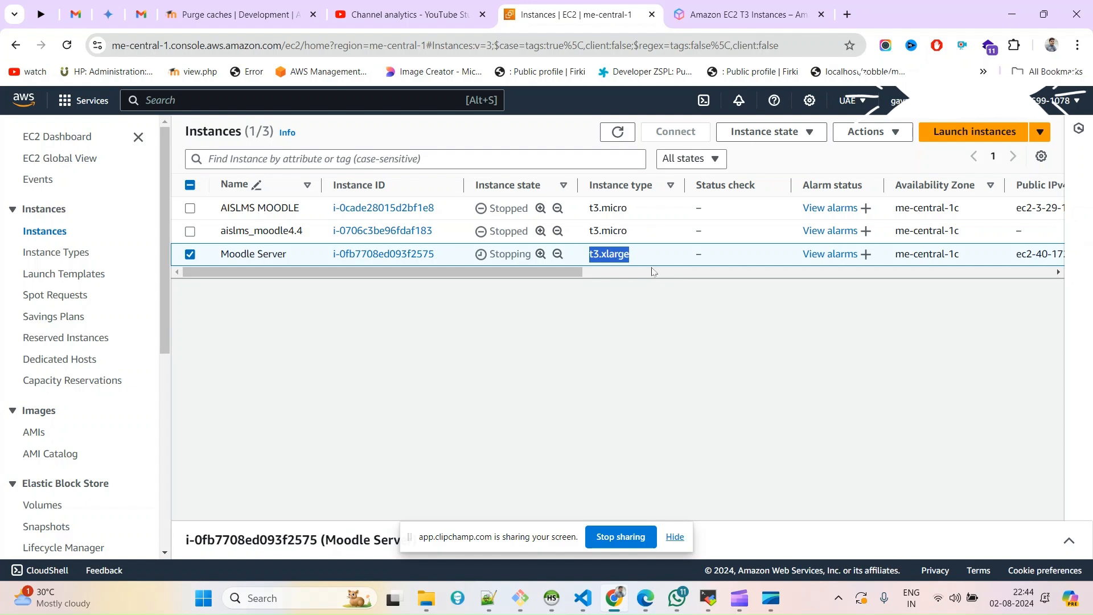
click(623, 135)
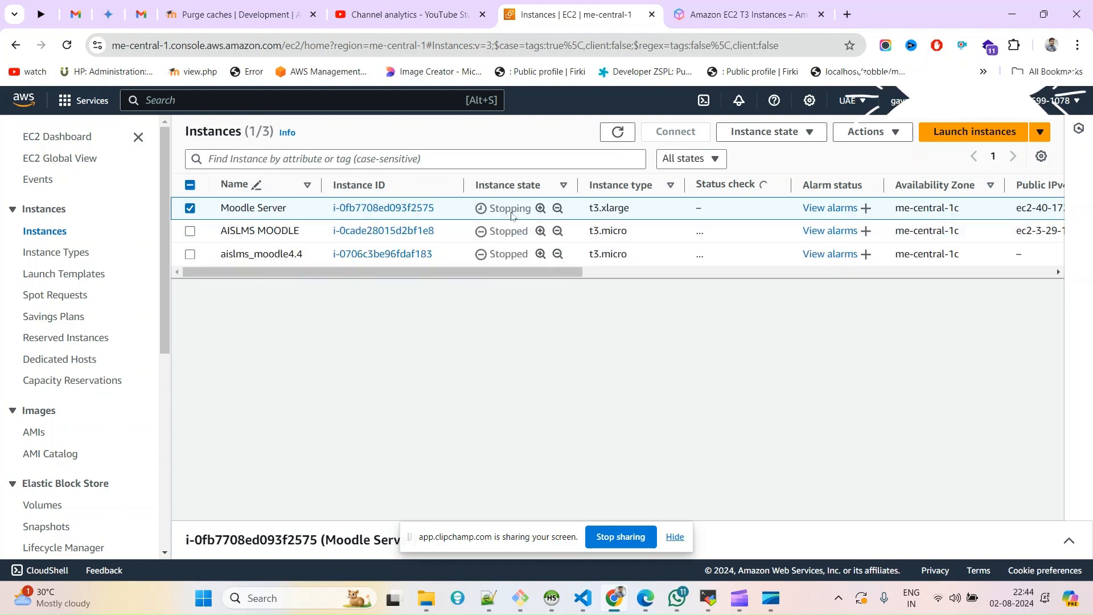
double_click(507, 210)
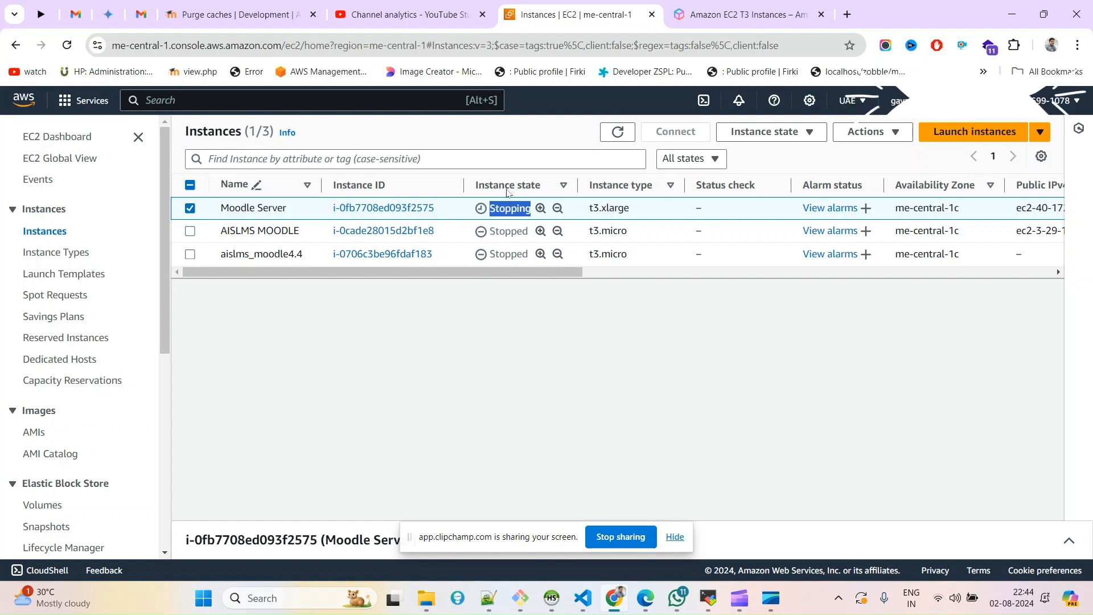
Keep refreshing the instance list and monitor the Moodle Server's instance state until shutdown completes
click(622, 133)
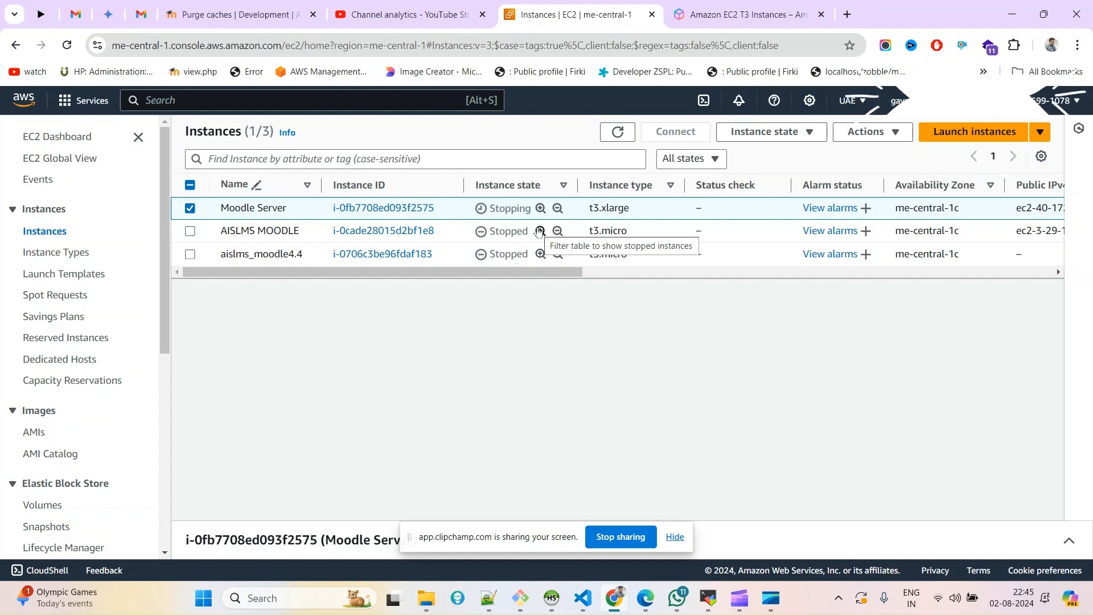
click(616, 137)
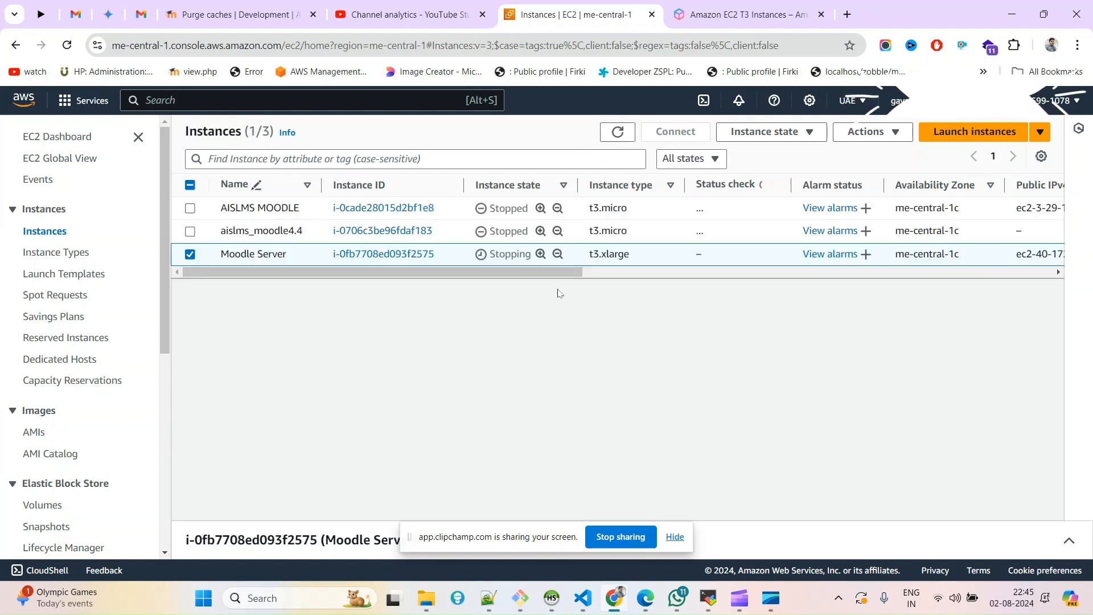
click(618, 134)
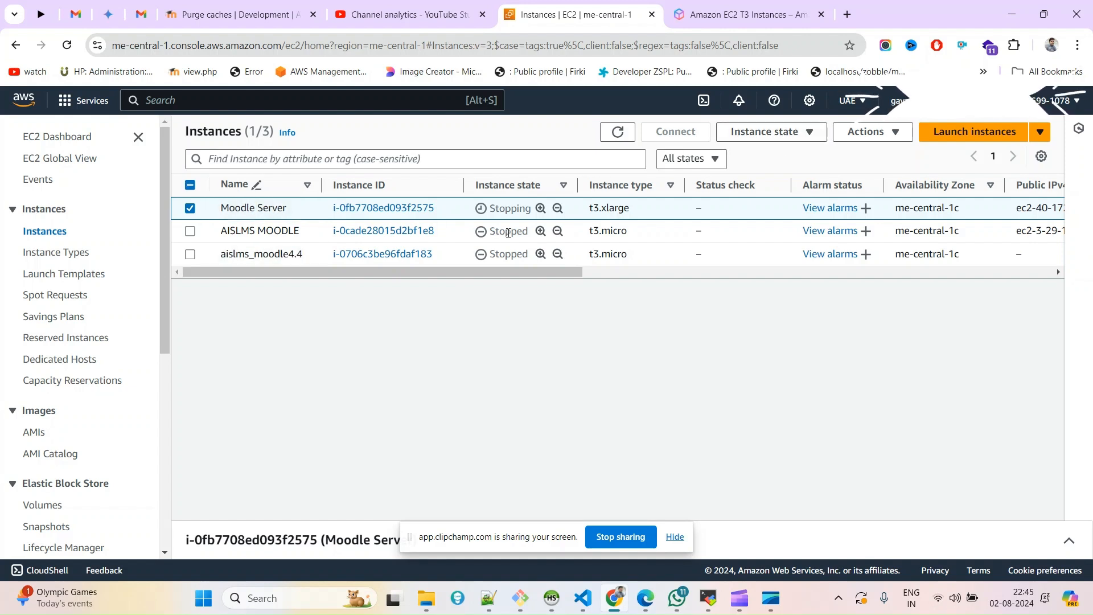
double_click(512, 209)
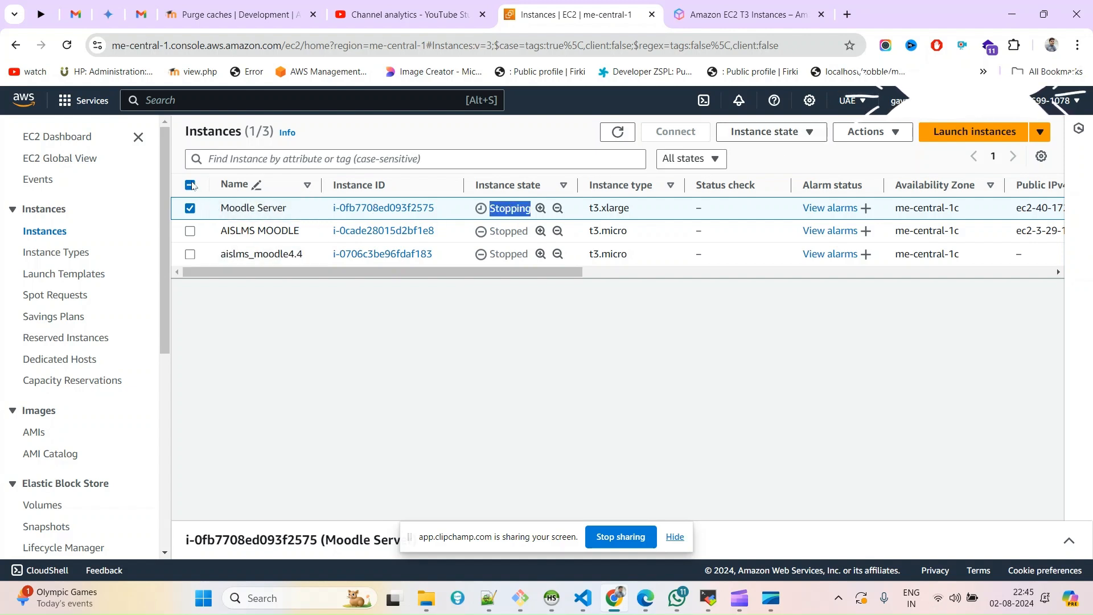
click(190, 184)
click(191, 185)
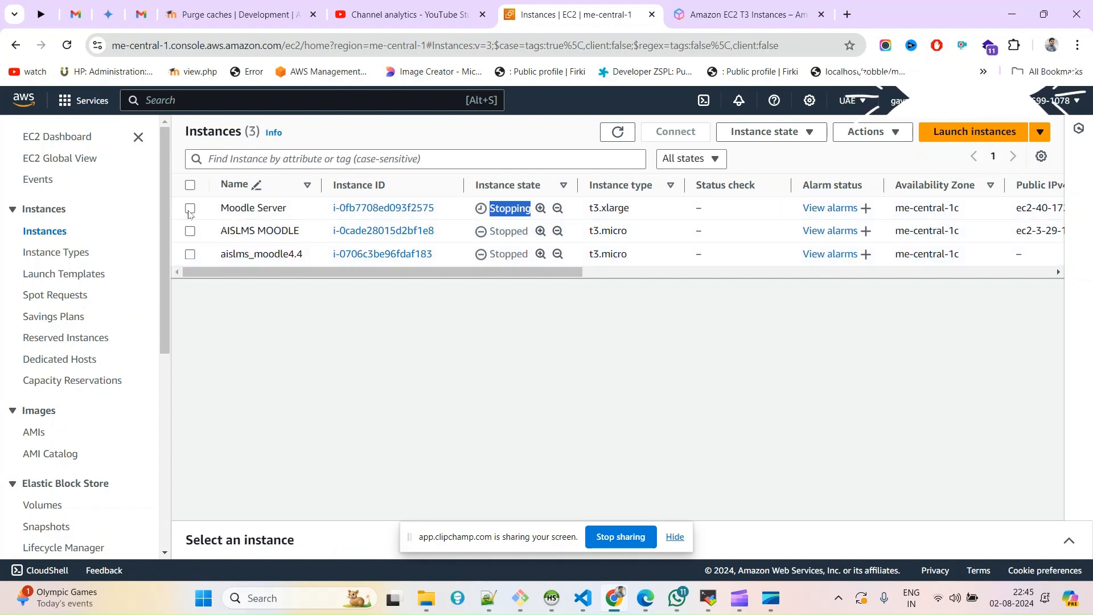
click(190, 210)
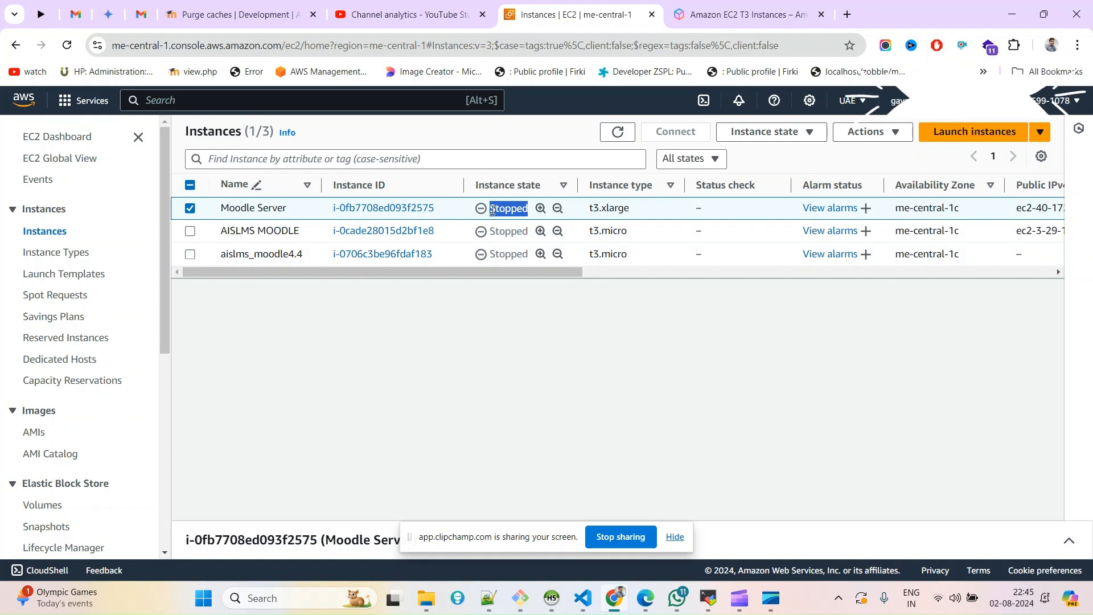
click(511, 345)
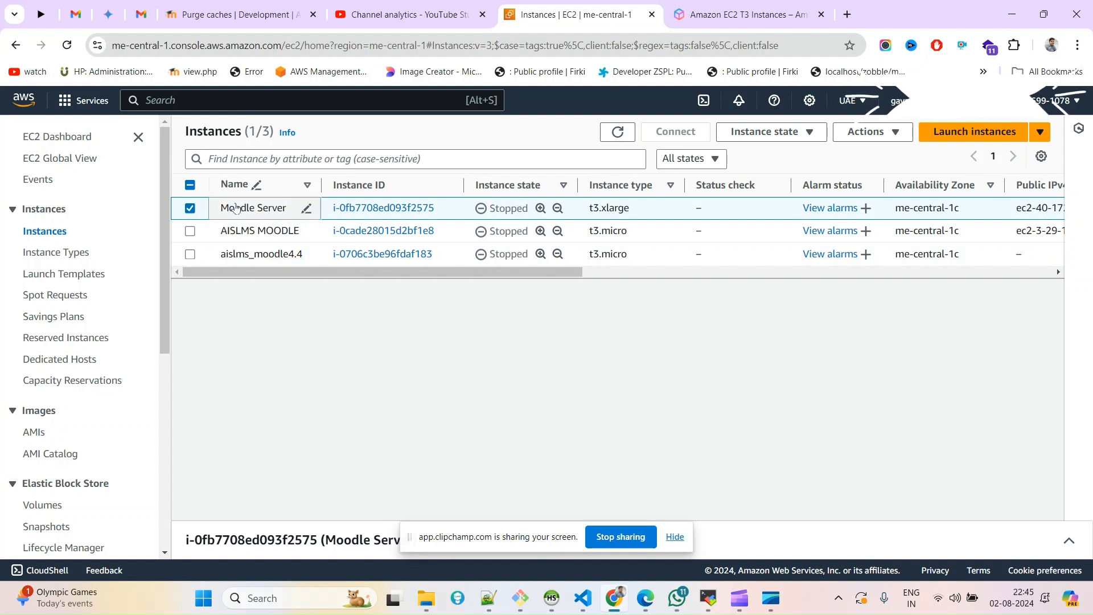
Reselect the Moodle Server, check its current instance type, and open its instance type change settings
click(190, 209)
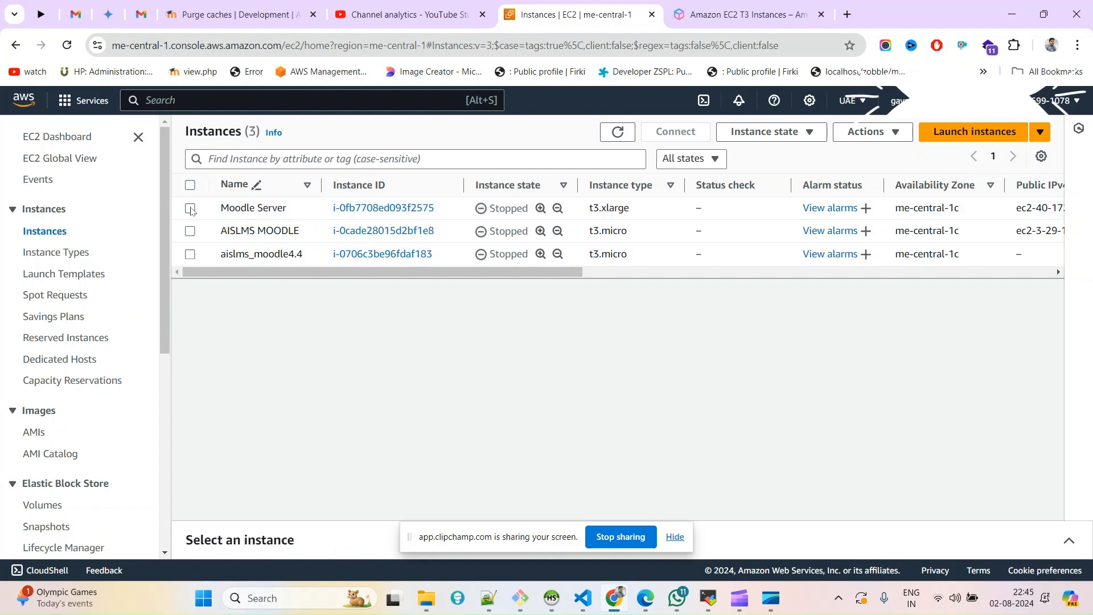
click(190, 208)
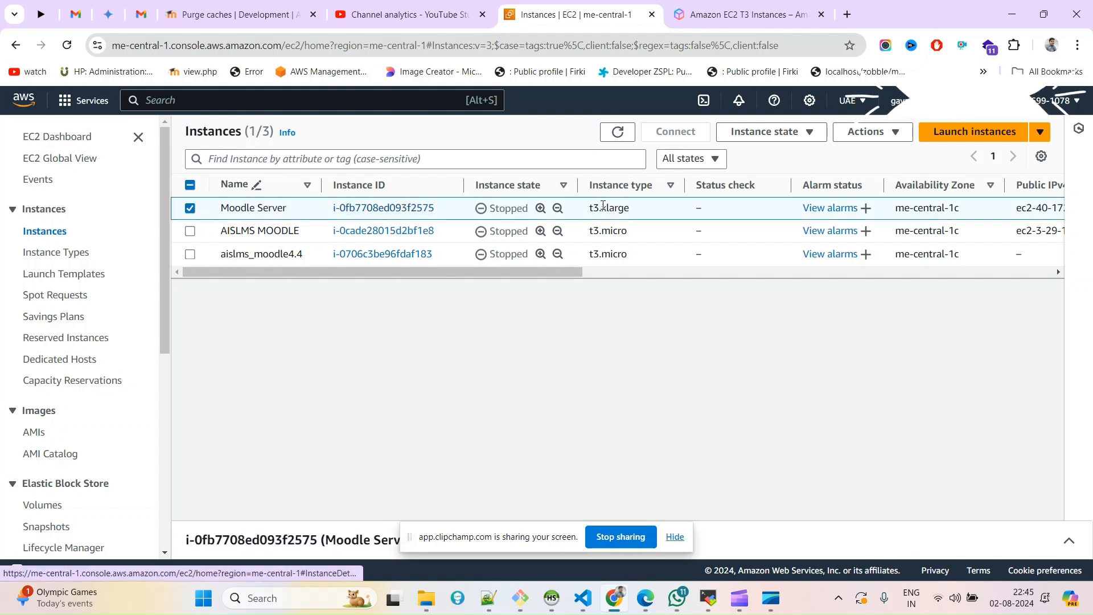
triple_click(609, 206)
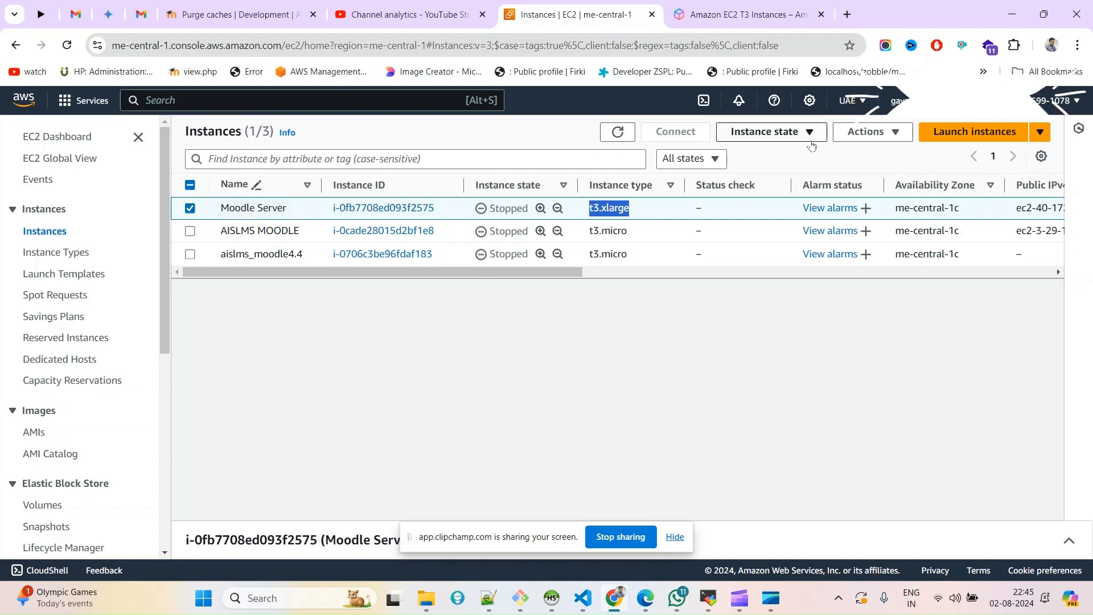
click(893, 138)
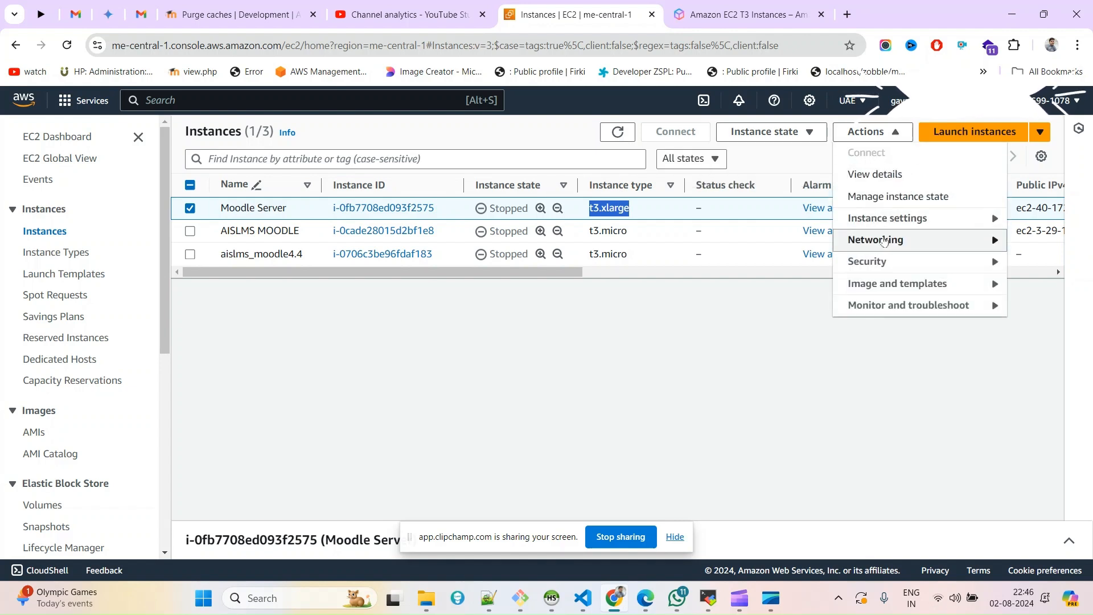
click(896, 225)
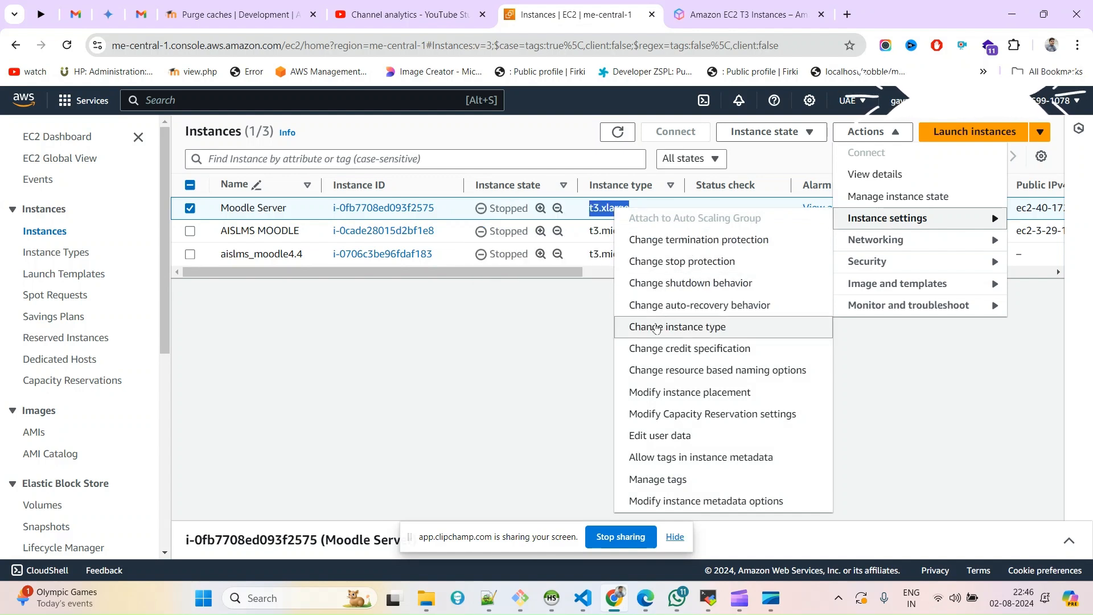
click(678, 329)
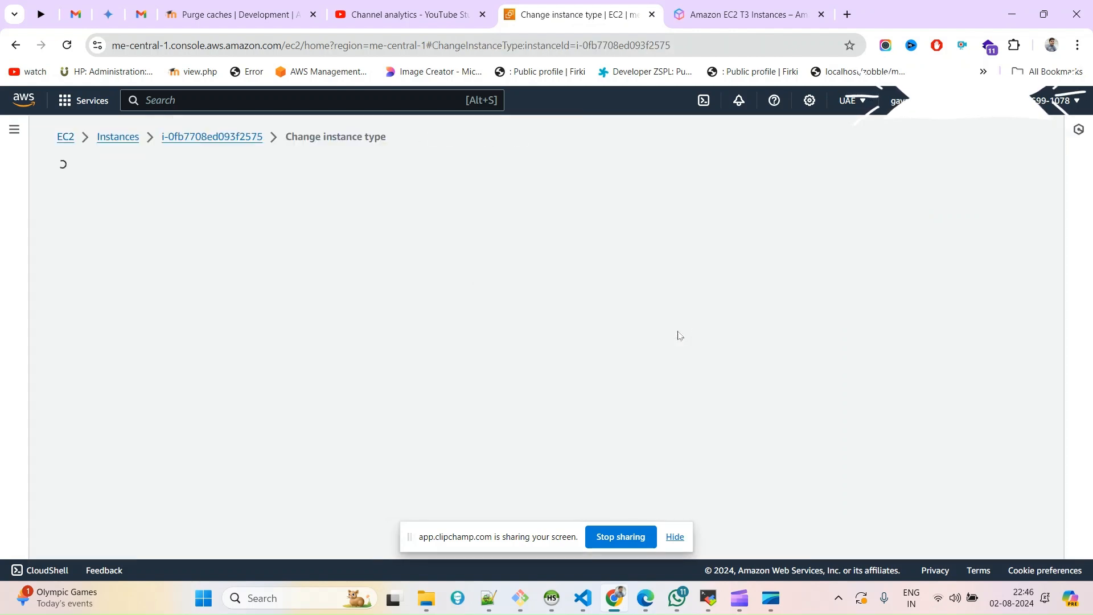
Choose t3.medium as the Moodle Server's new instance type
scroll(169, 388, down, 1)
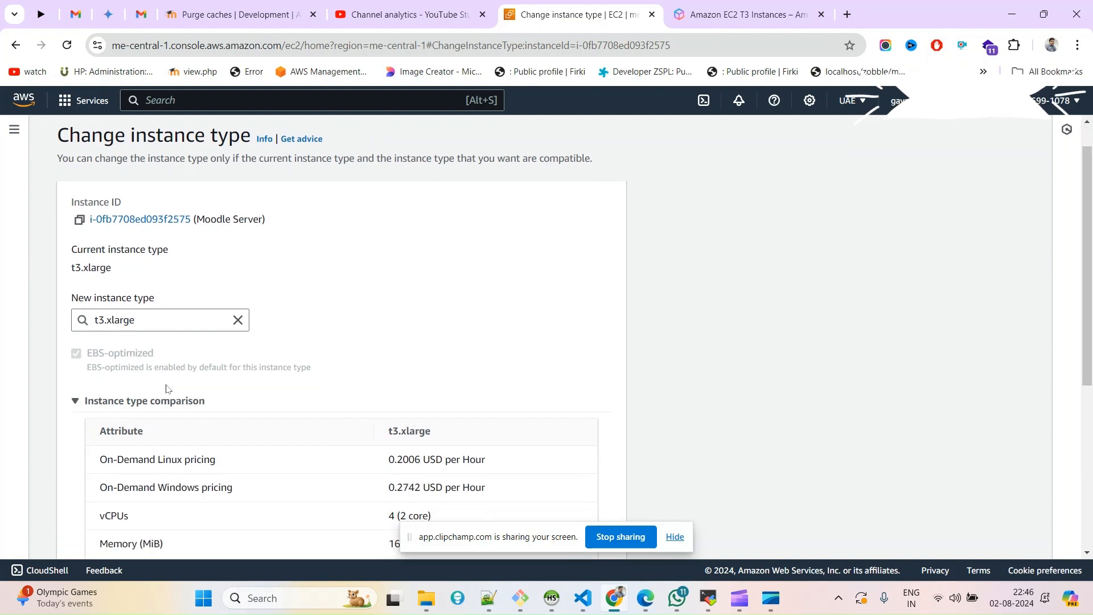
click(157, 285)
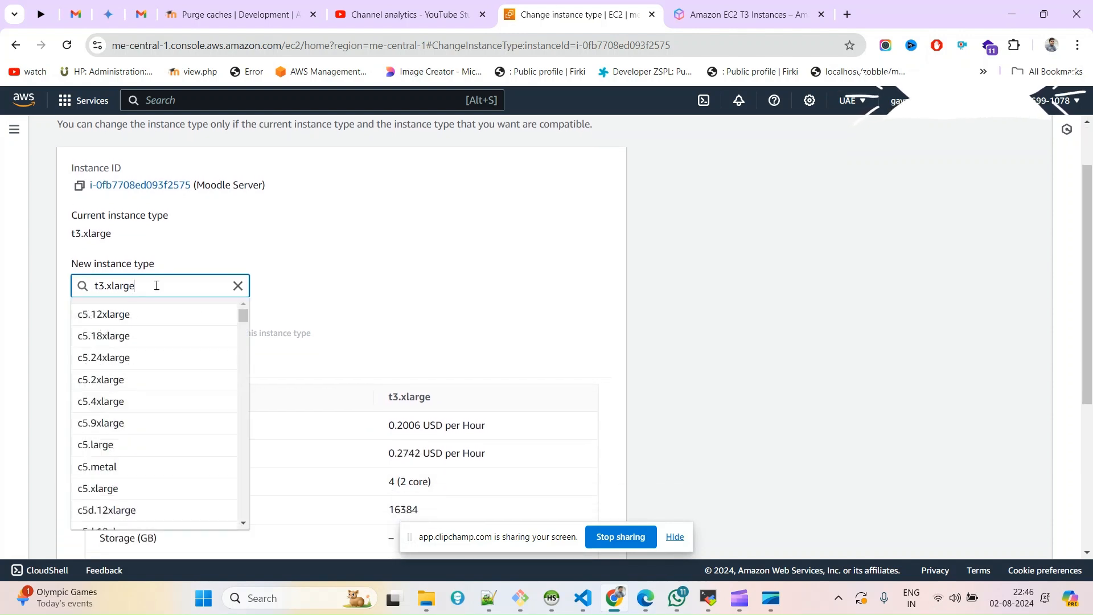
text(])
key(BackSpace)
key(BackSpace)
key(BackSpace)
key(BackSpace)
key(BackSpace)
key(BackSpace)
key(BackSpace)
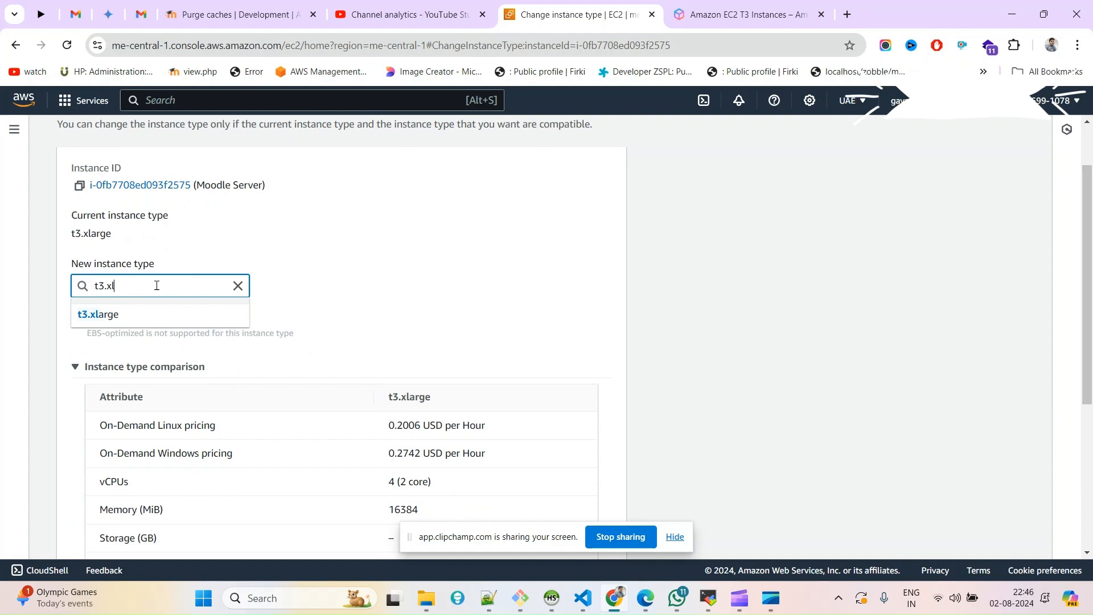
text(m)
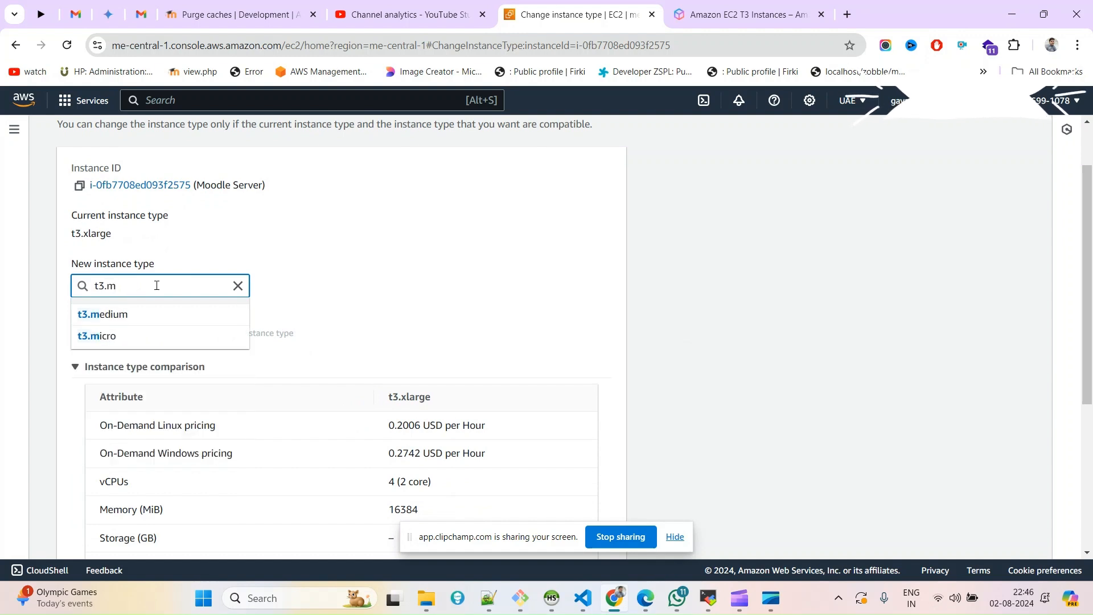
click(116, 316)
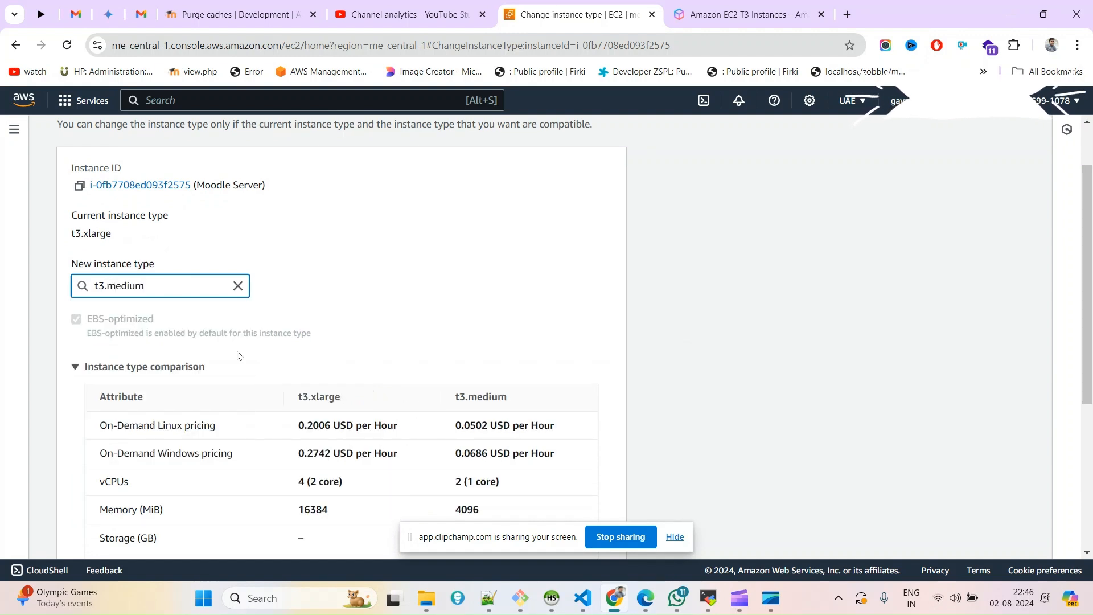
Compare t3.xlarge and t3.medium pricing, vCPUs, memory and other attributes, hiding the screen-sharing notice that covers the page
scroll(289, 402, down, 3)
scroll(246, 283, up, 2)
scroll(487, 382, down, 1)
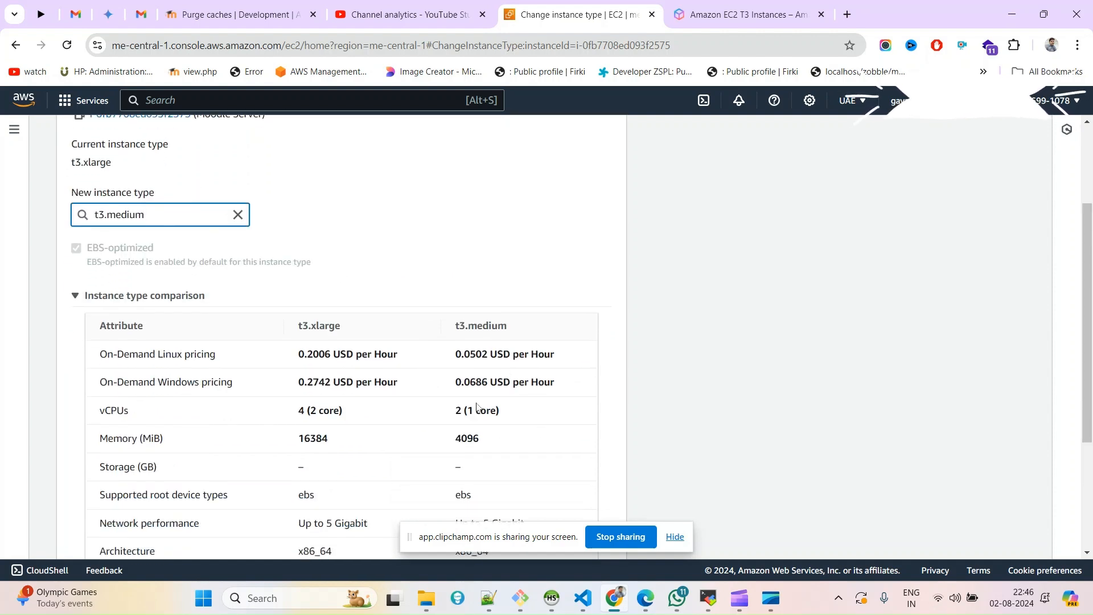
drag(308, 354, 323, 355)
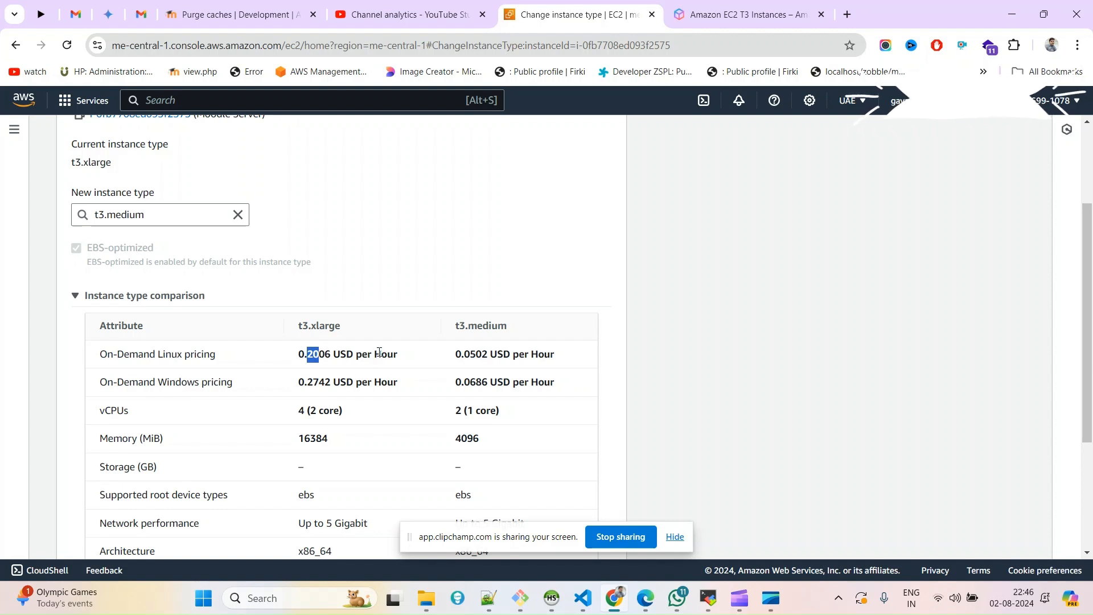
drag(465, 352, 566, 359)
click(504, 353)
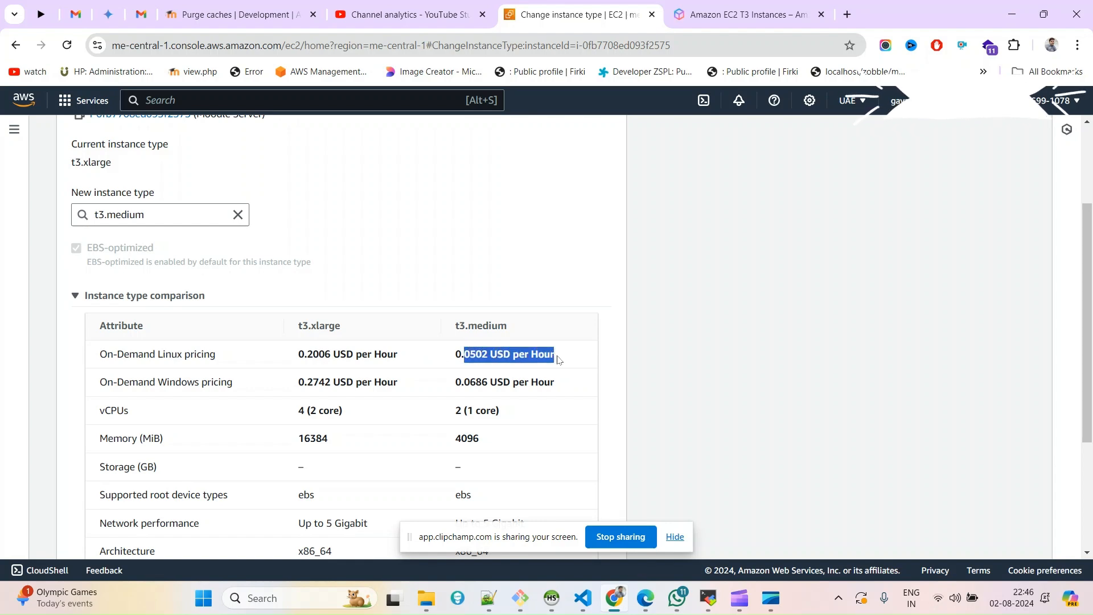
scroll(562, 359, up, 3)
scroll(360, 398, down, 5)
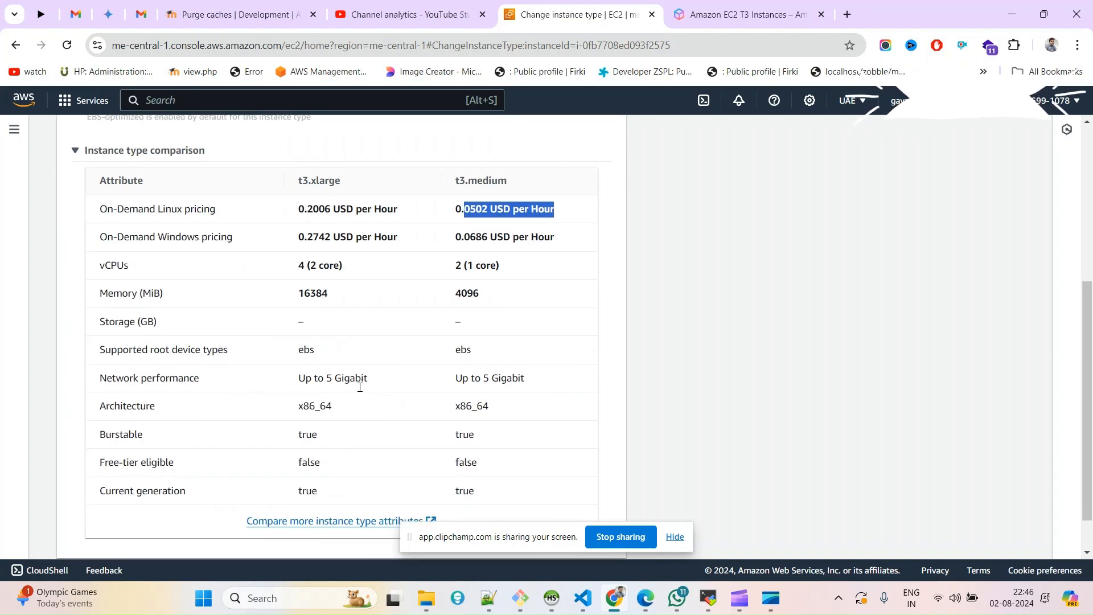
scroll(360, 386, down, 1)
scroll(495, 393, up, 5)
scroll(495, 397, down, 5)
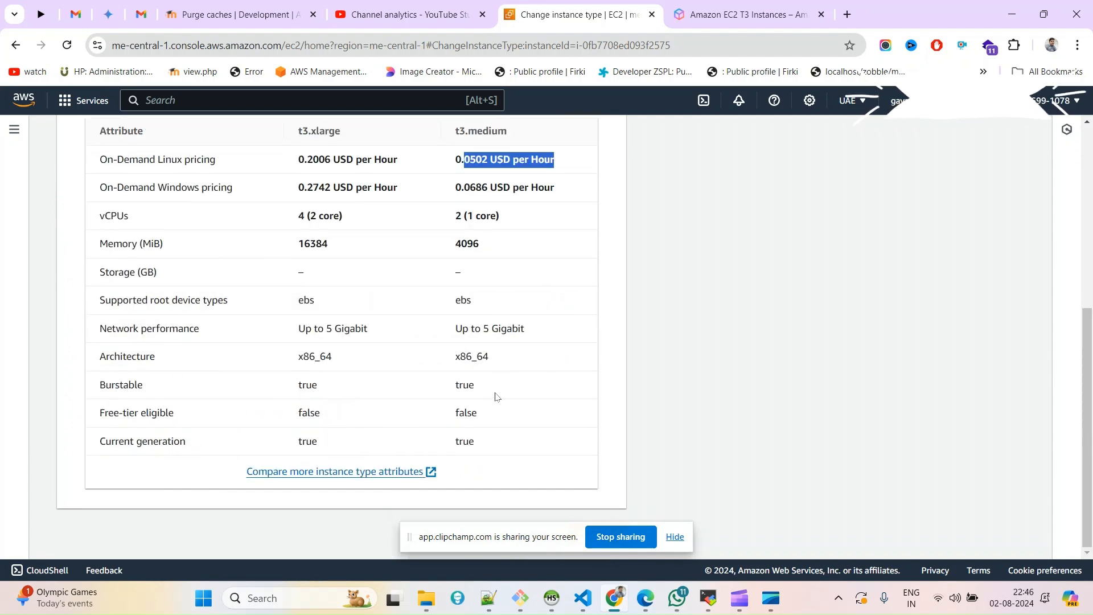
click(675, 537)
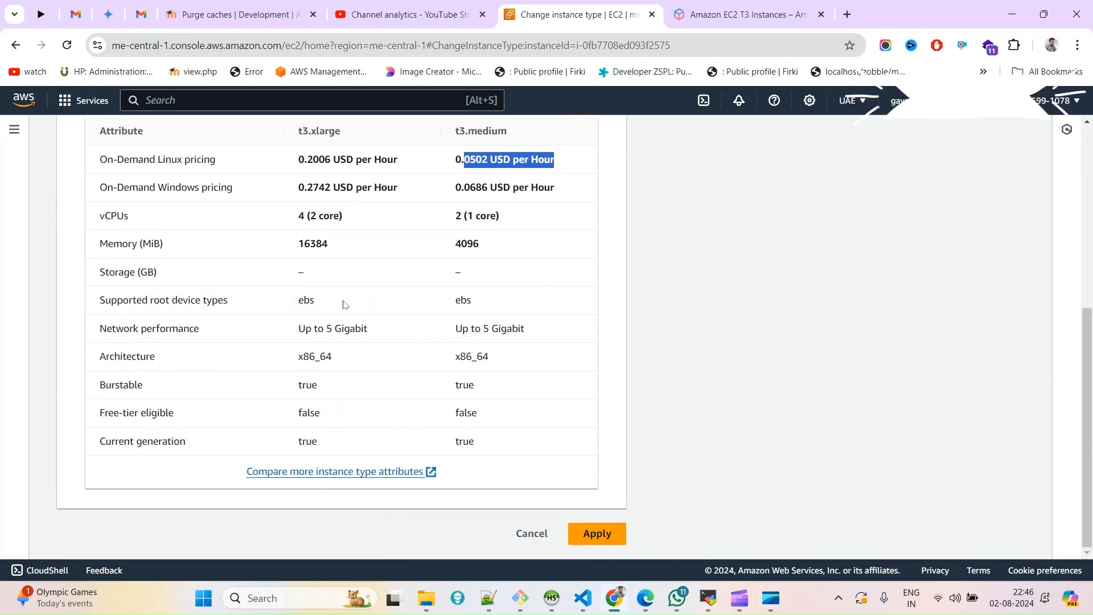
scroll(315, 329, up, 4)
scroll(258, 383, down, 4)
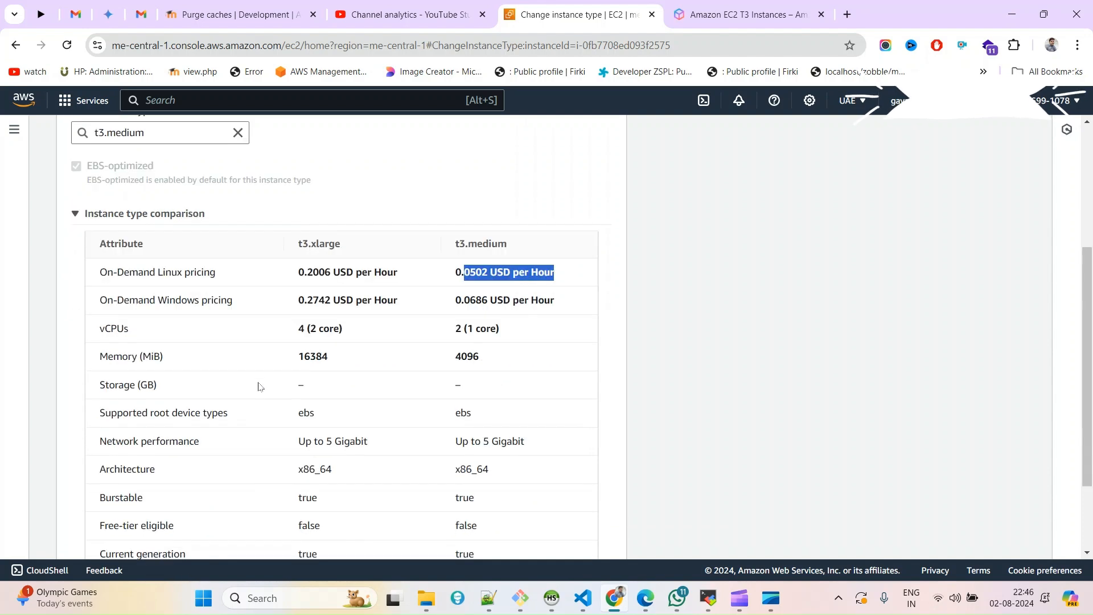
scroll(496, 367, up, 3)
scroll(496, 368, up, 1)
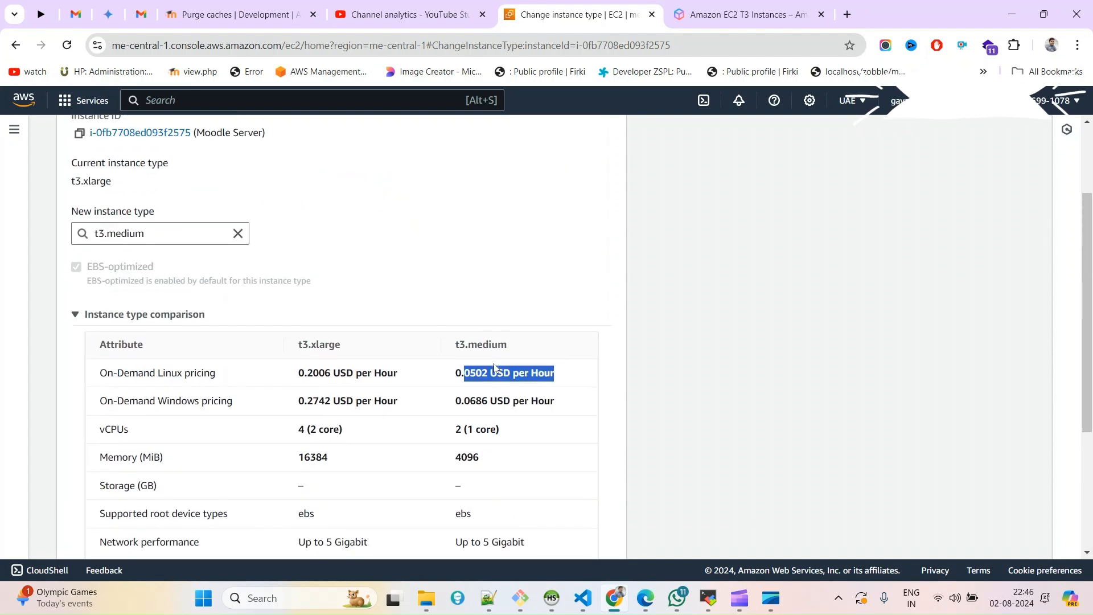
Apply the instance type change to the Moodle Server and check its type in the instance list
scroll(494, 367, down, 1)
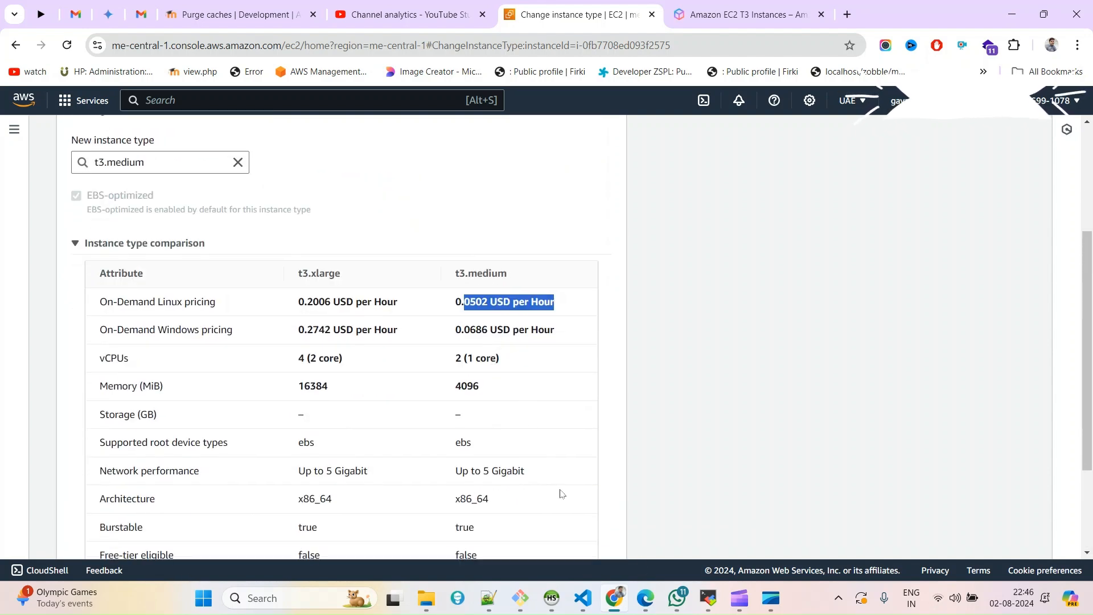
scroll(615, 526, down, 2)
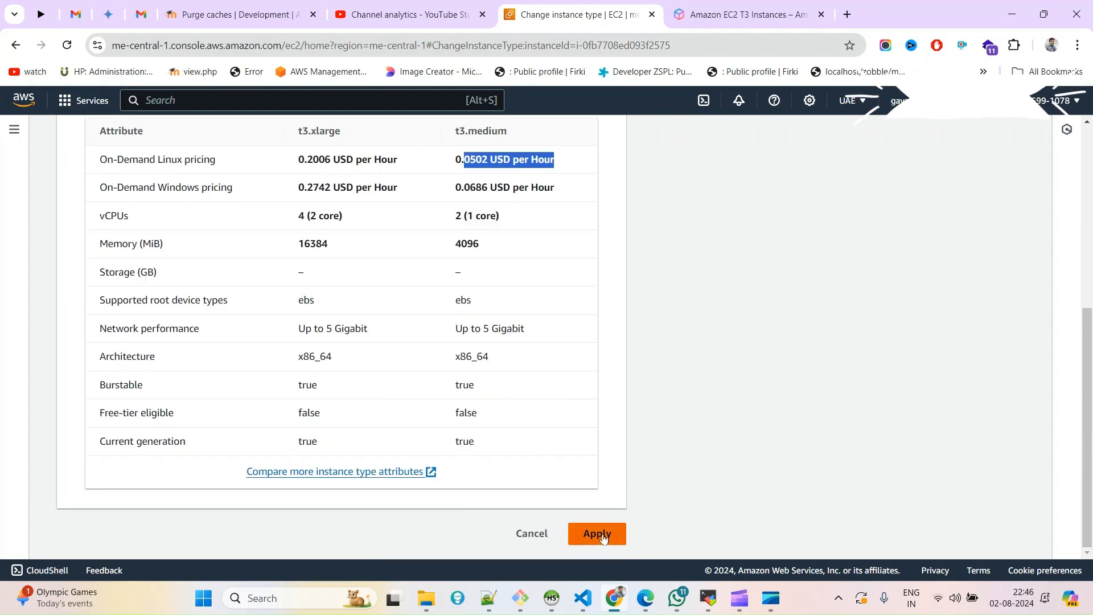
click(604, 538)
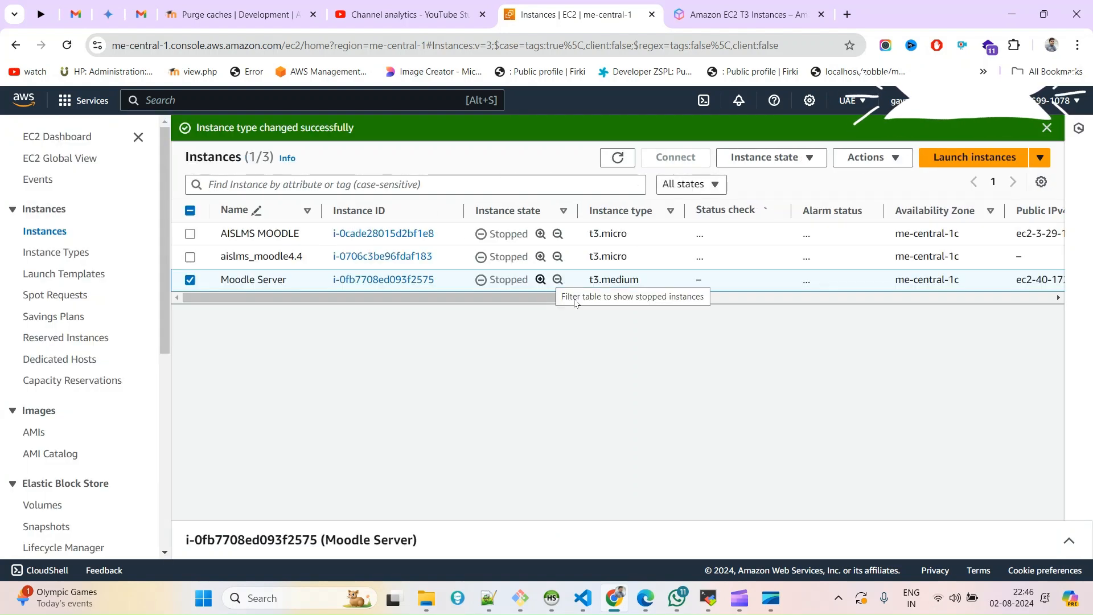
drag(655, 289, 599, 290)
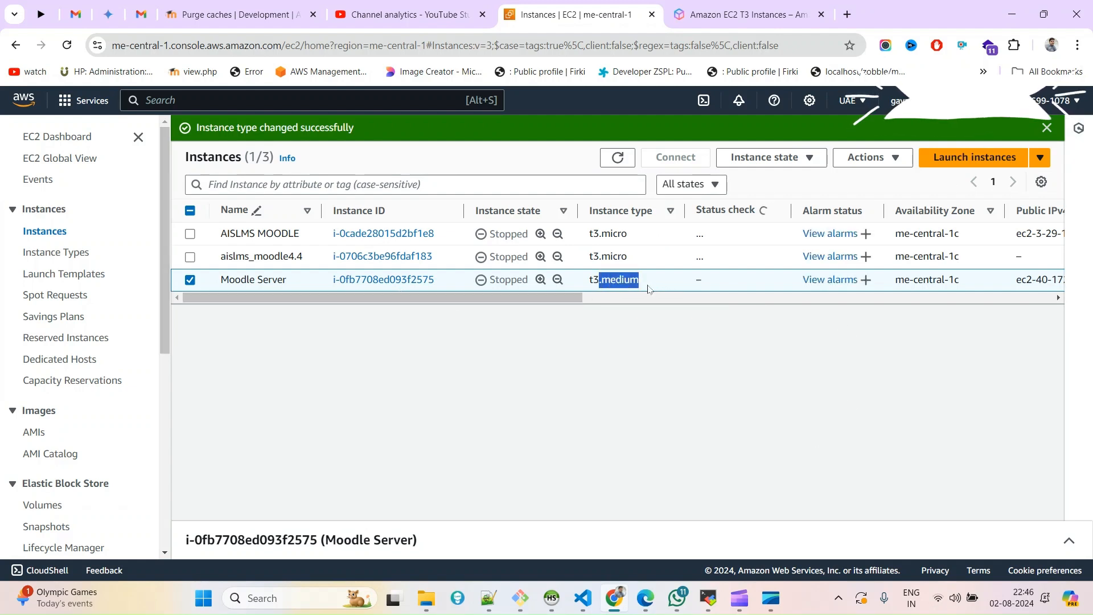
double_click(606, 281)
click(600, 280)
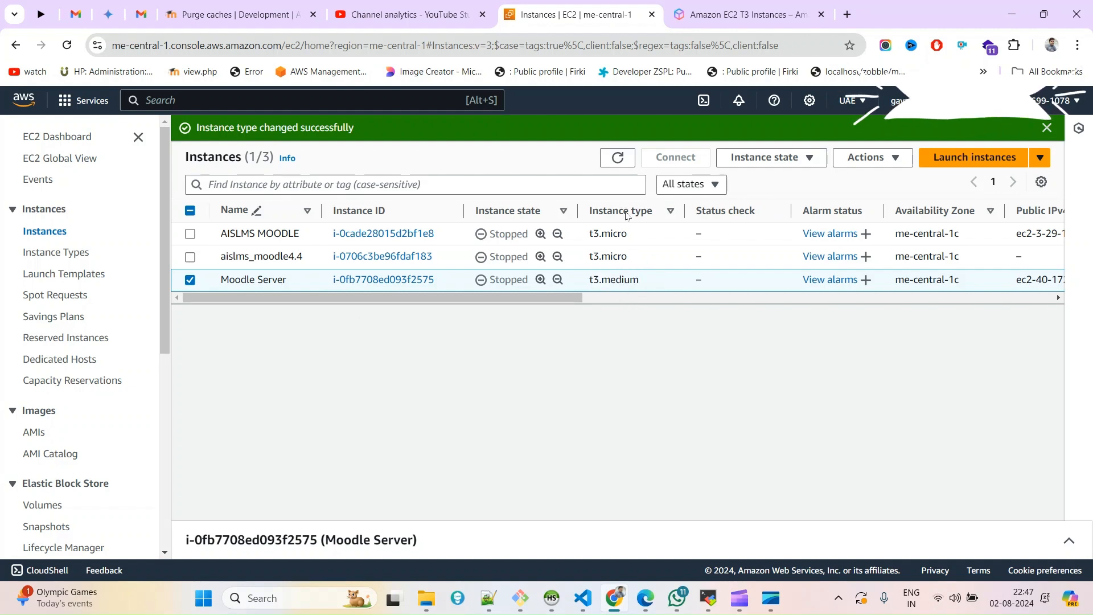
Start the stopped Moodle Server instance, refresh the instance list to check its state, and dismiss the start notification
double_click(598, 279)
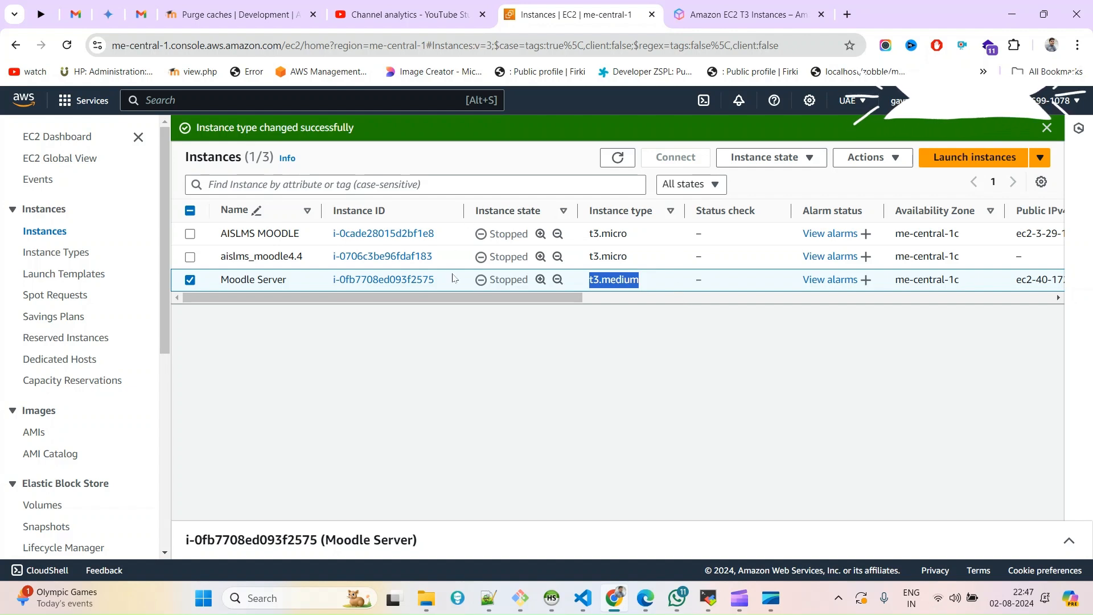
click(800, 165)
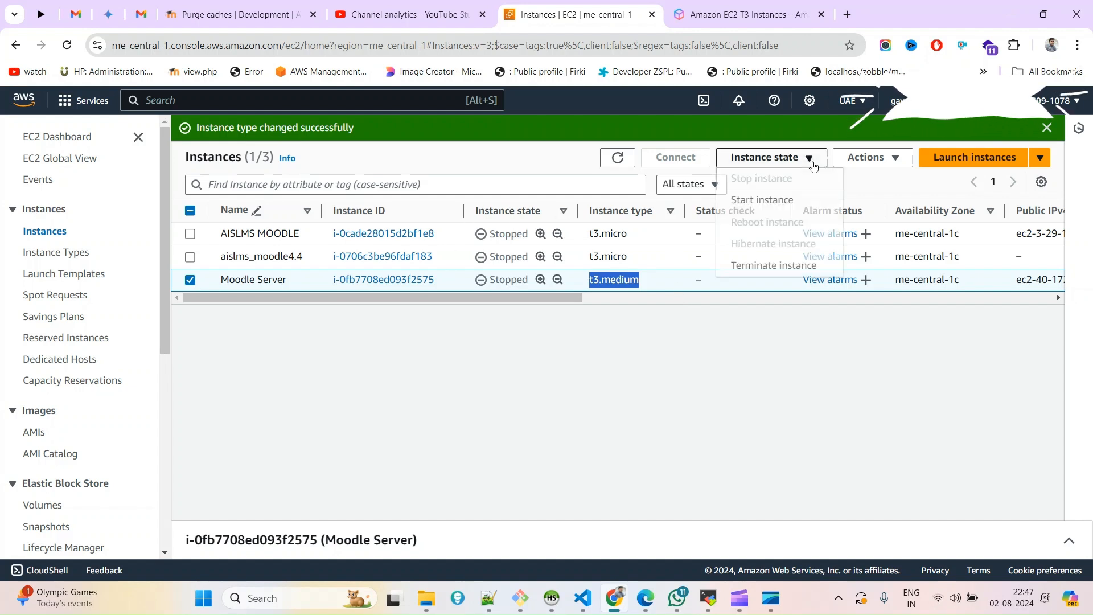
click(759, 205)
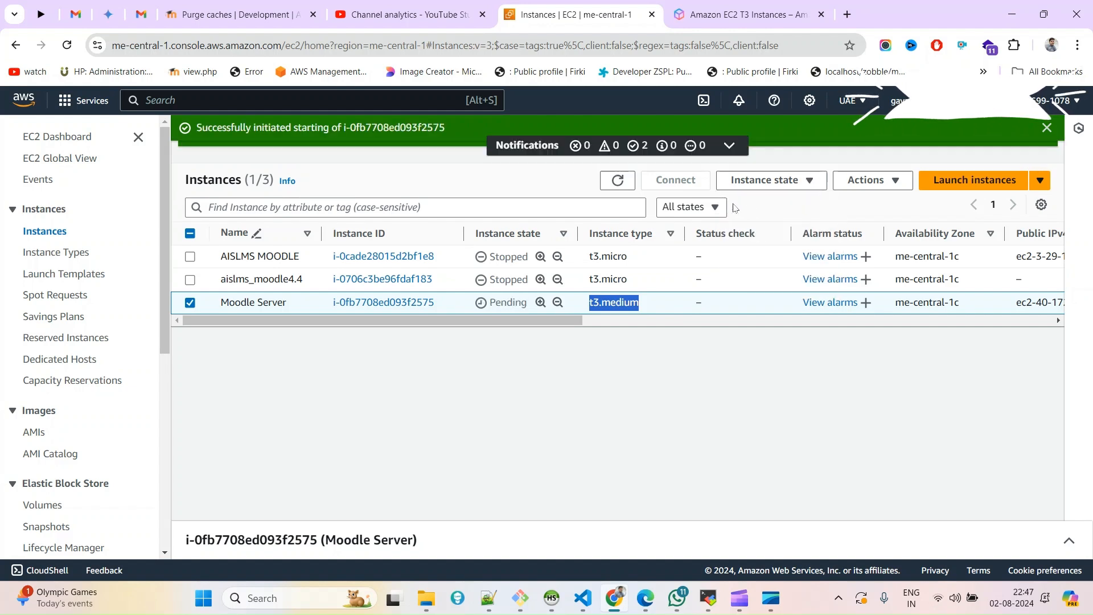
click(617, 181)
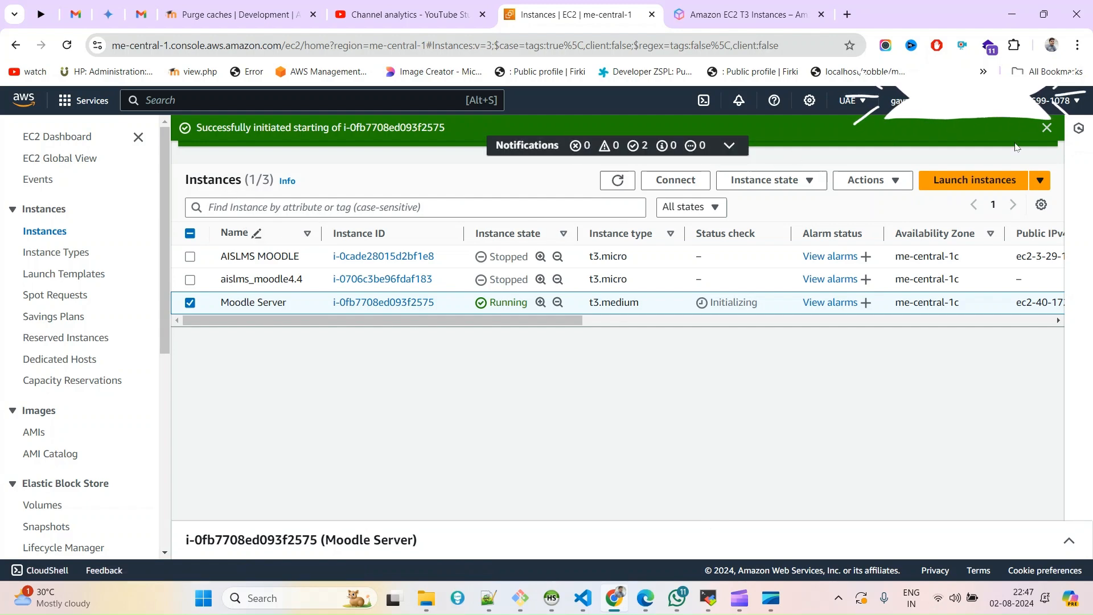
click(1047, 127)
Show only the running instances via the EC2 dashboard, refresh the list, and select the Moodle Server to check its status
click(68, 138)
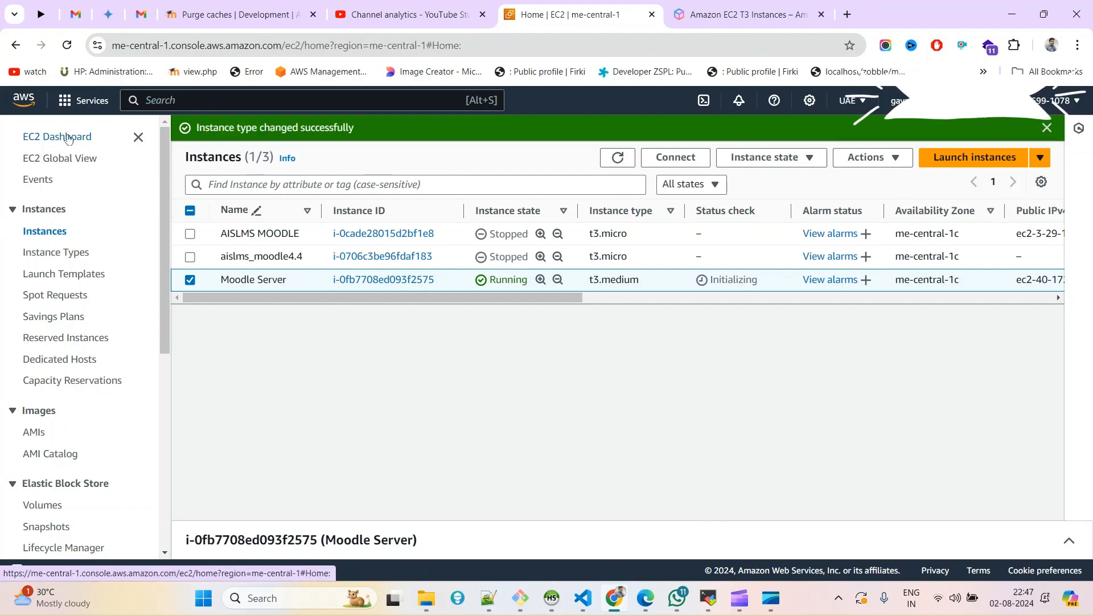
click(257, 227)
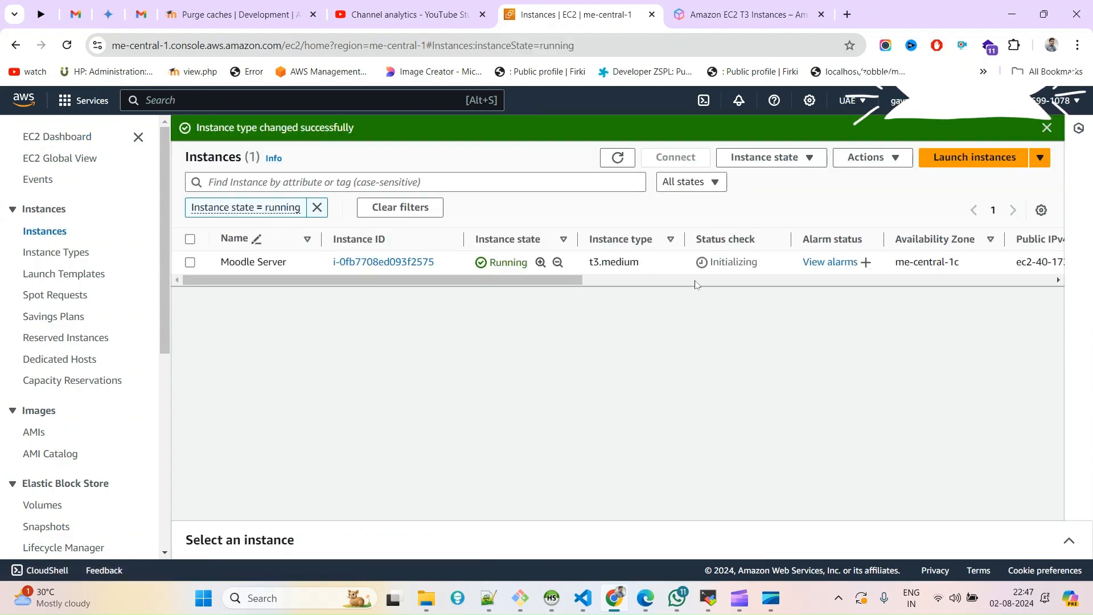
click(620, 157)
click(711, 262)
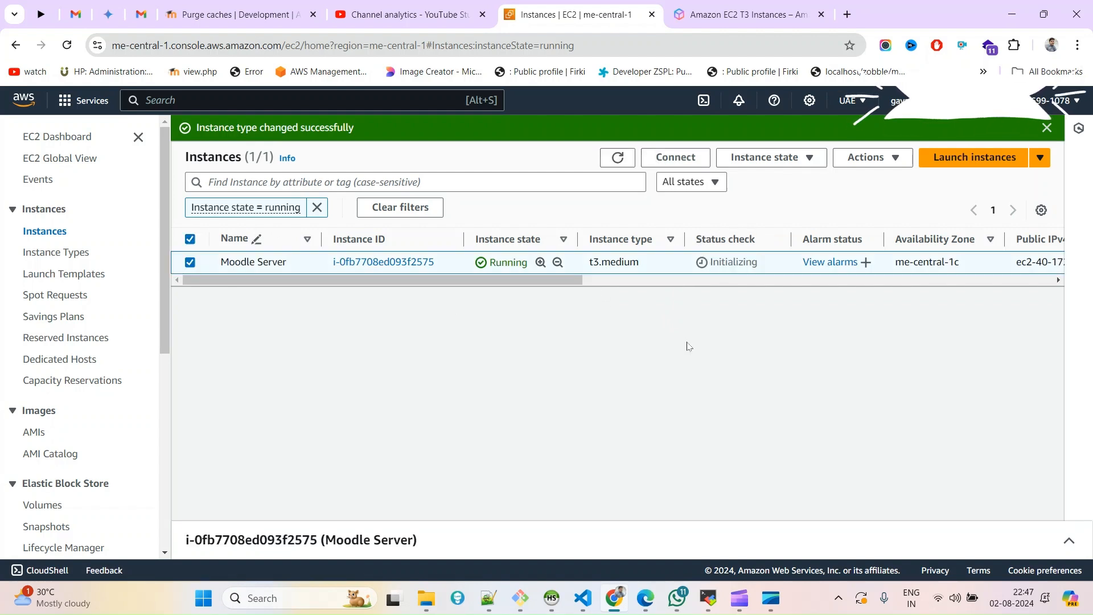